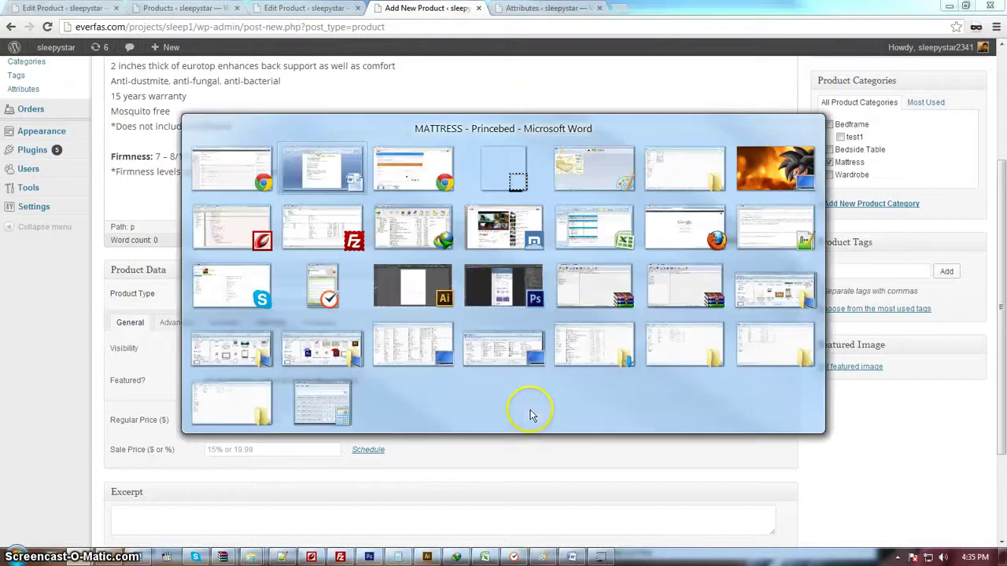
Copy the Single size price from the Word document and set the product's regular price to 750.
click(473, 246)
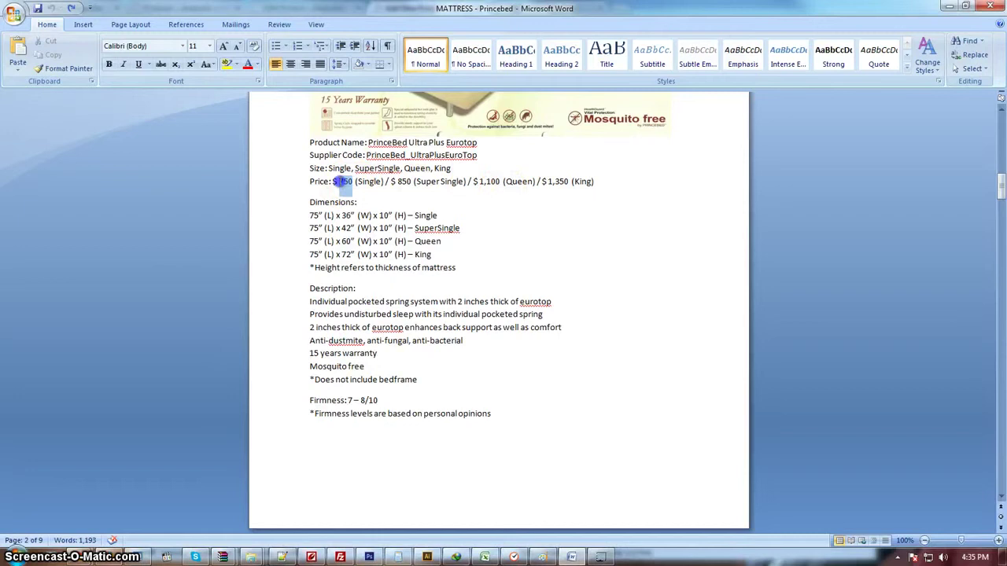
key(alt+Tab)
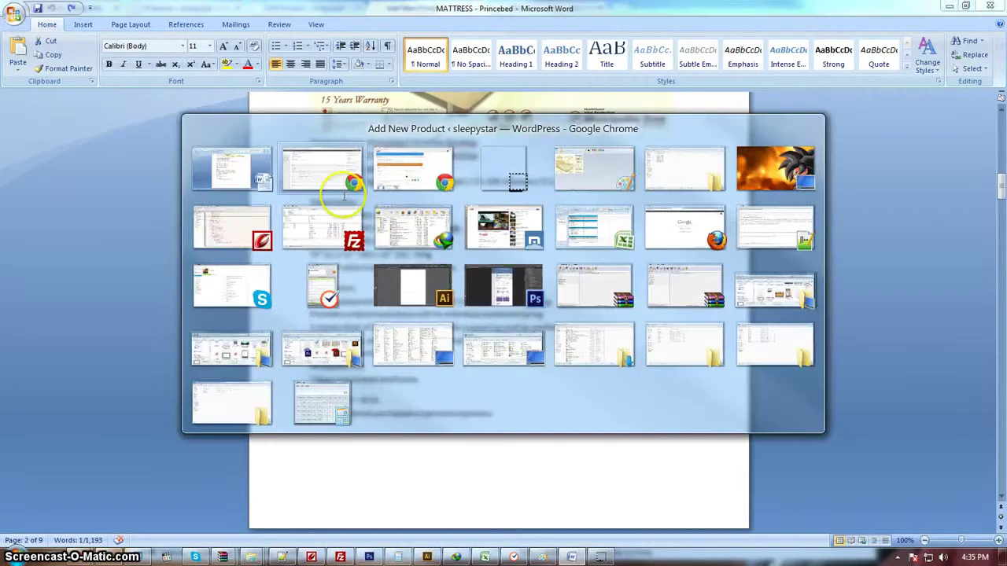
click(260, 419)
text(750)
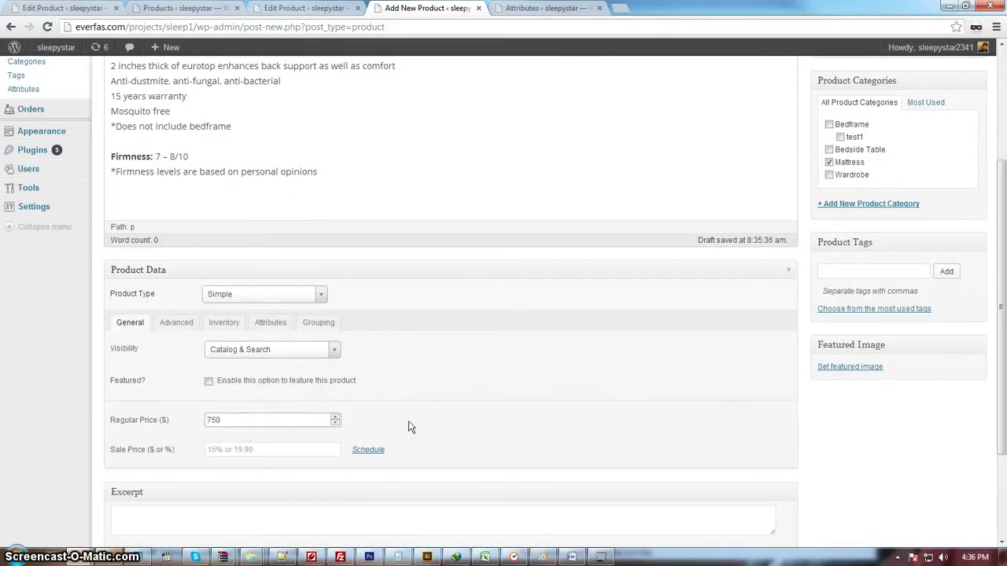
Change the product type to Variable and enable the option to feature this product.
click(322, 297)
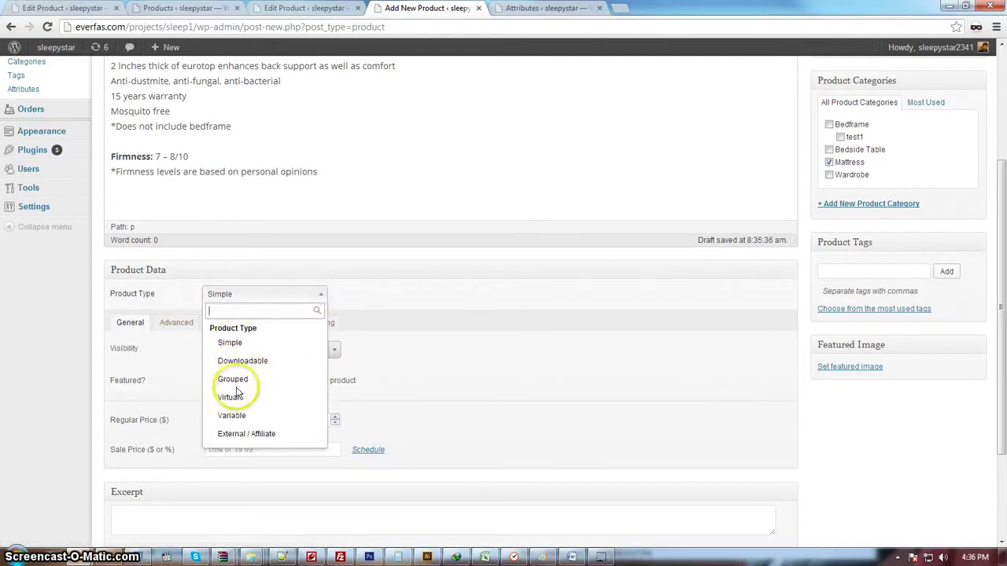
click(232, 415)
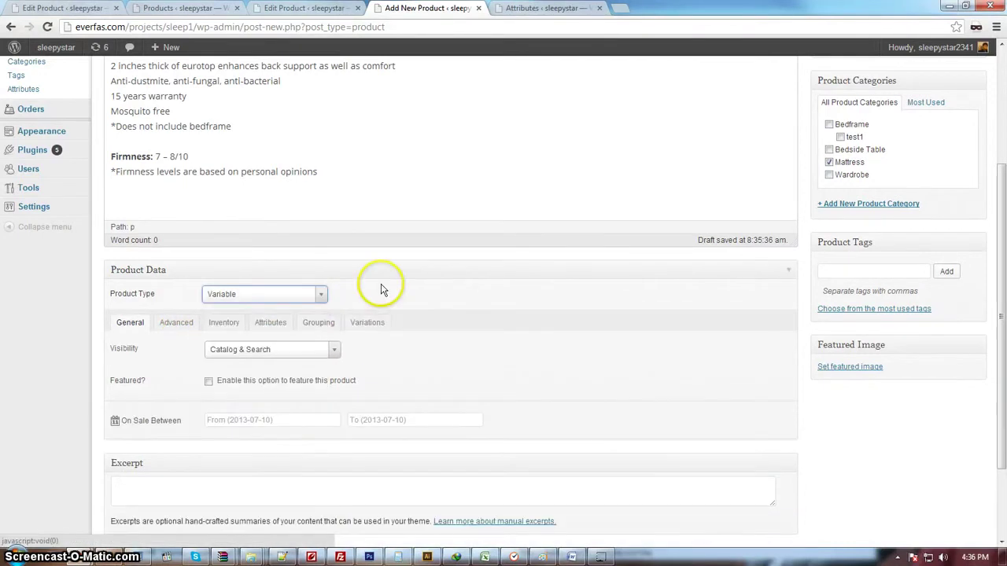
click(211, 381)
Add the Sizes attribute to the product, enabling it for variations and disabling its display on the product page.
click(280, 326)
scroll(378, 299, down, 1)
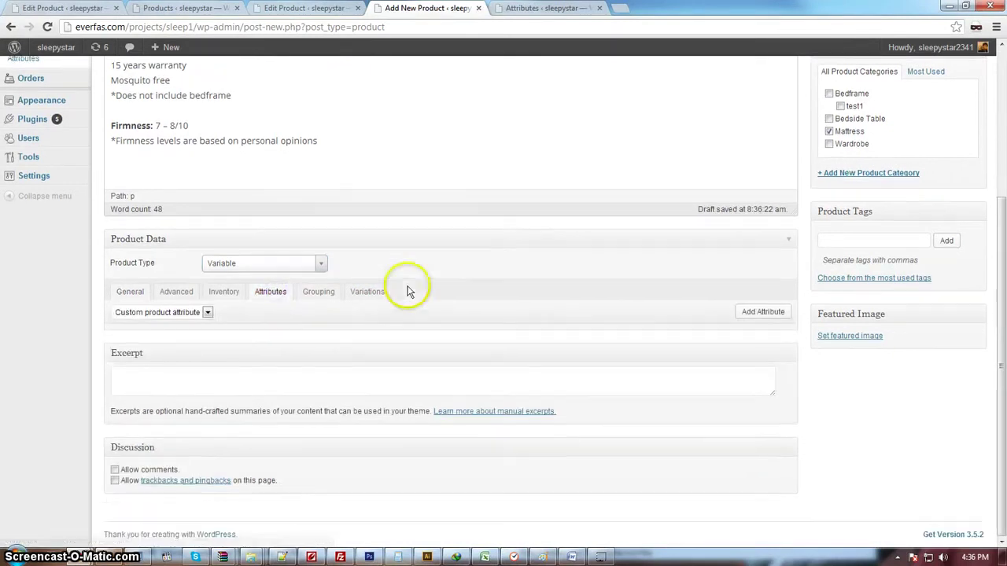
click(208, 313)
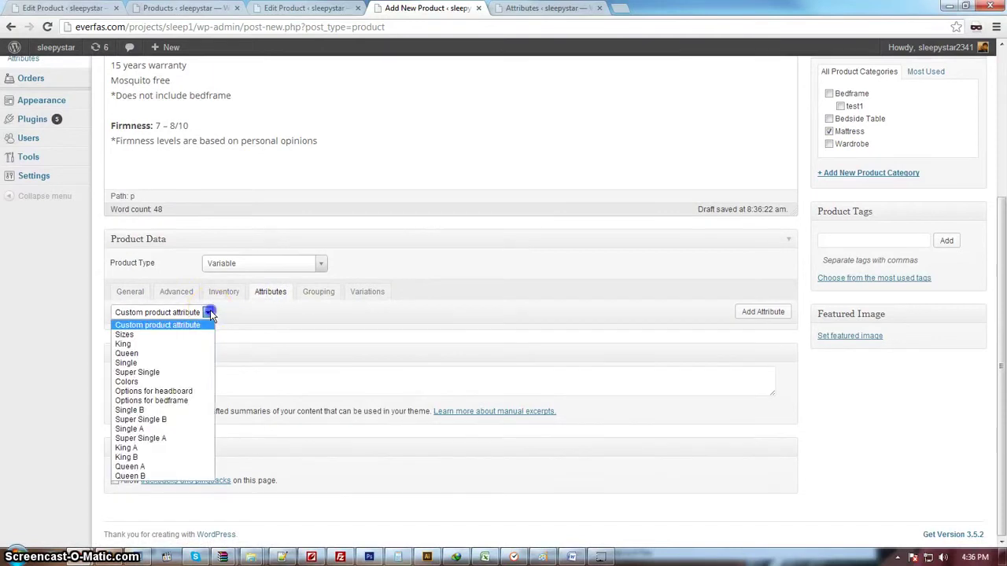
click(154, 335)
click(776, 313)
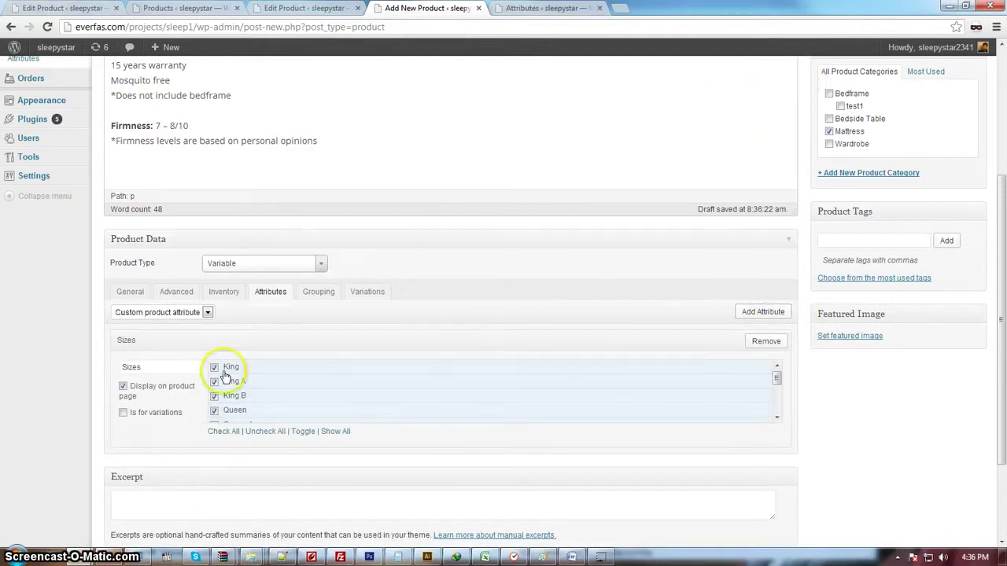
click(123, 414)
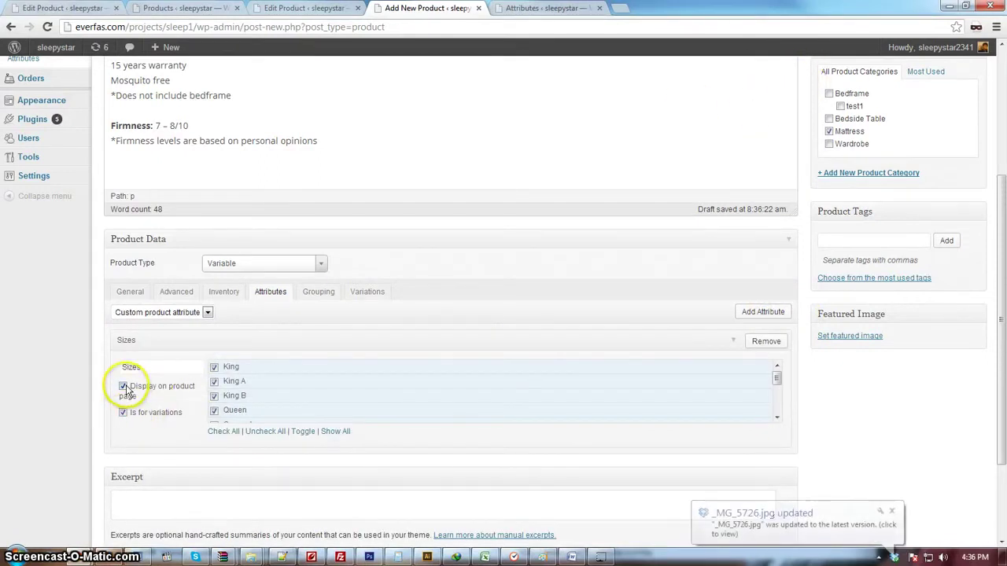
click(123, 387)
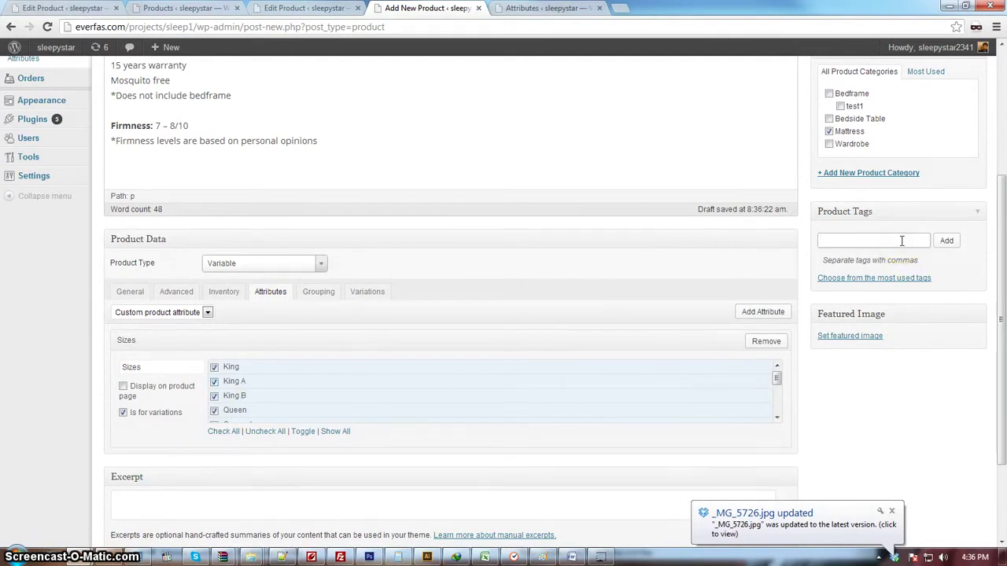
Check the King size price in the Word document, and add the price tags 2000 and 1000 to the product.
click(572, 555)
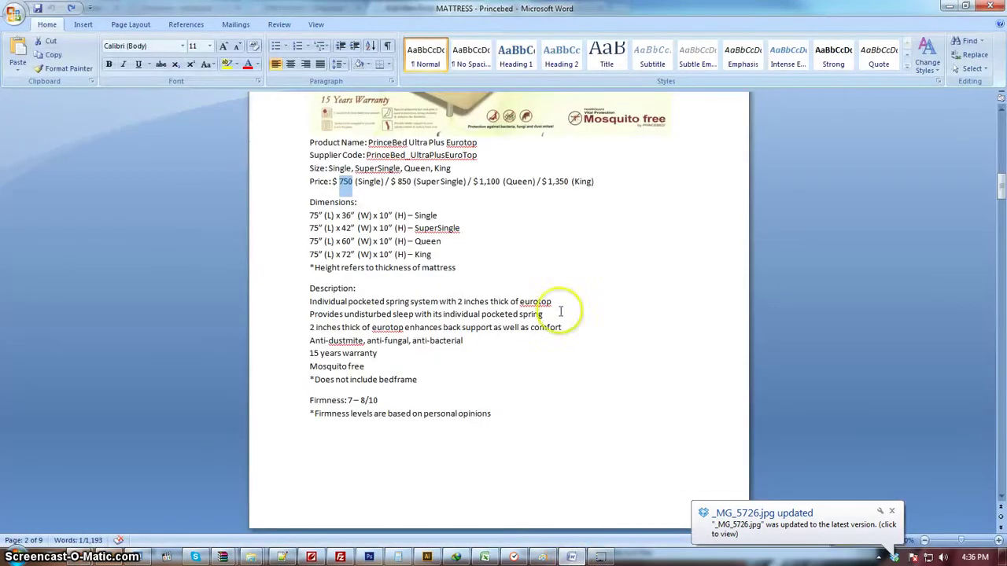
click(596, 181)
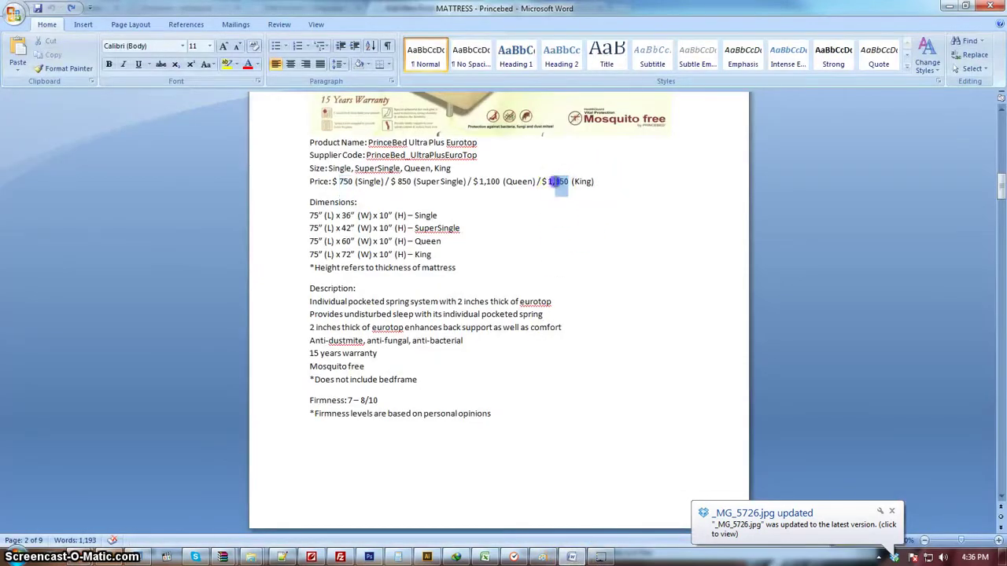
drag(546, 182, 548, 181)
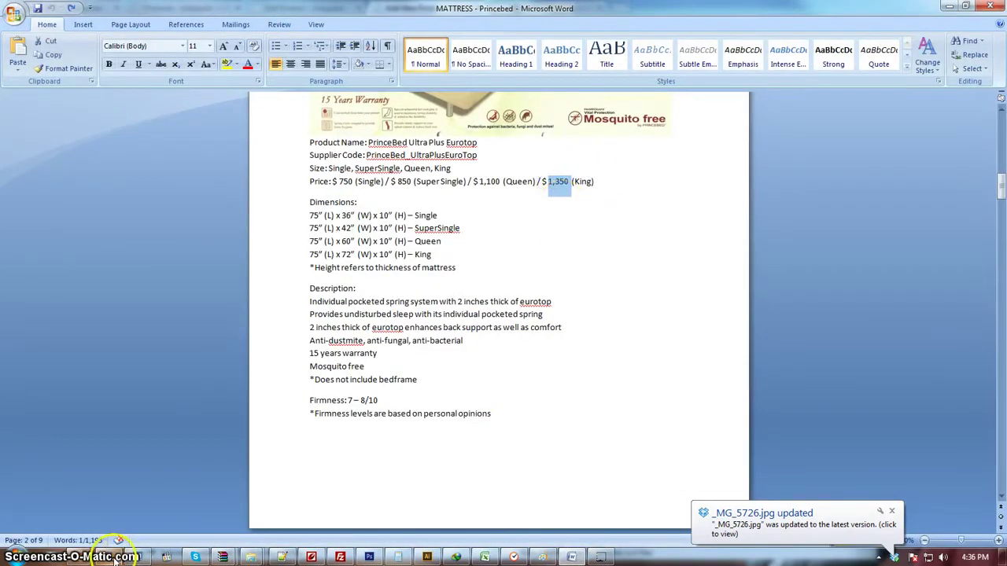
click(88, 556)
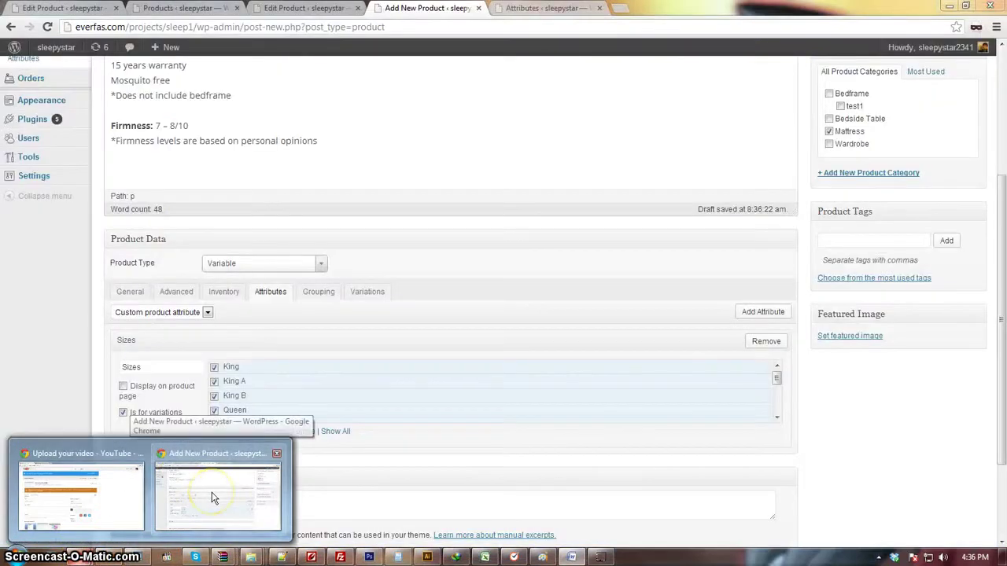
click(203, 472)
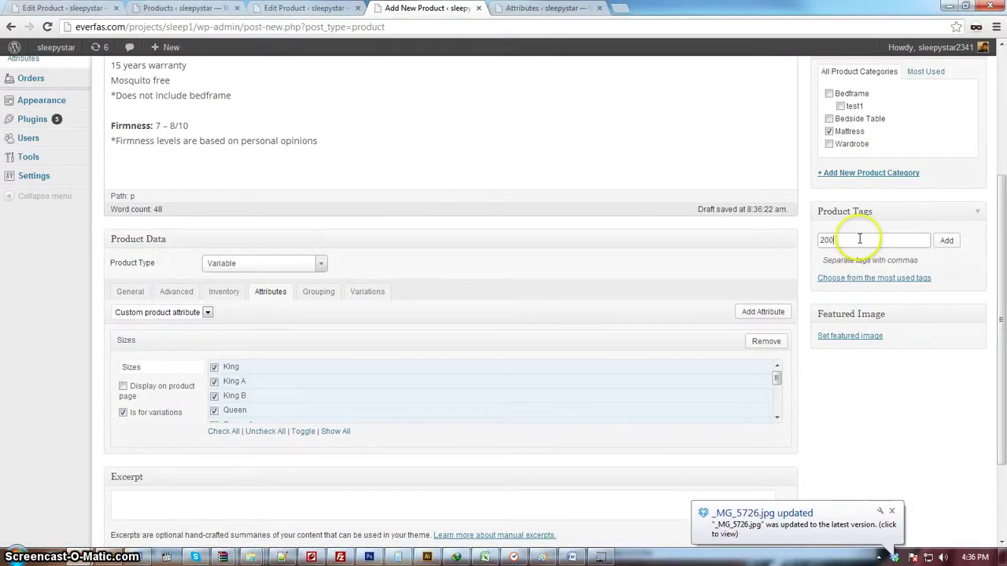
click(946, 241)
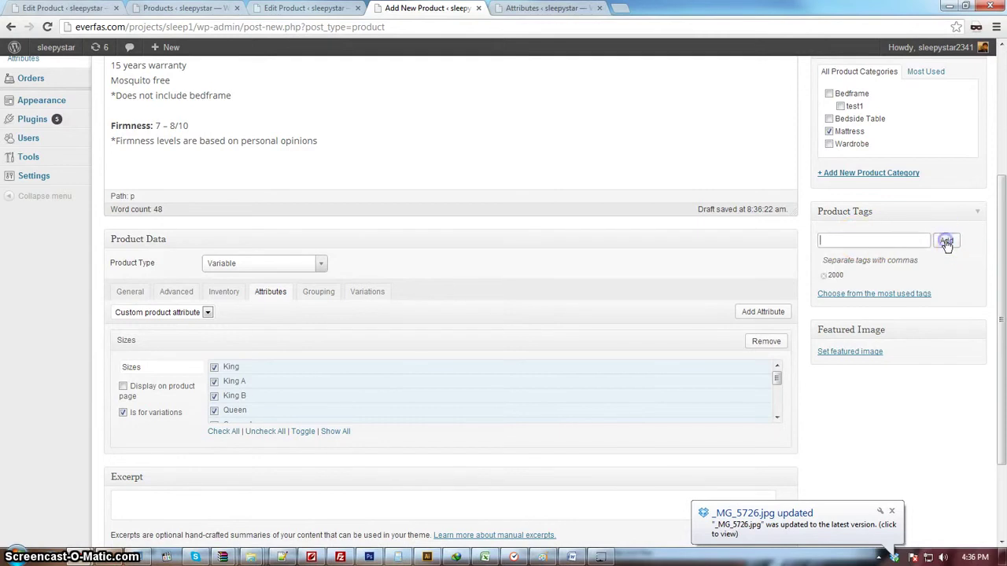
click(889, 240)
text(1000)
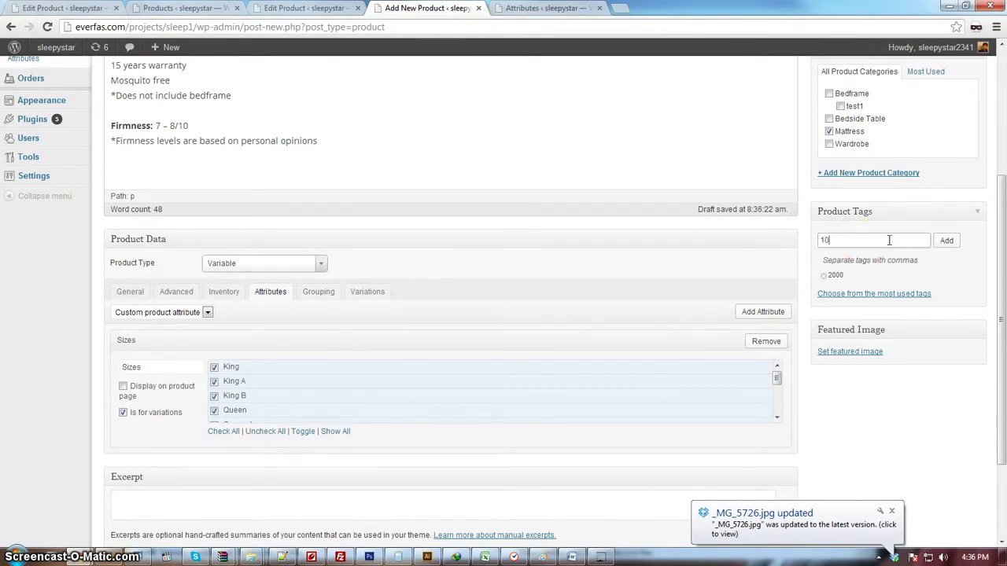
click(947, 241)
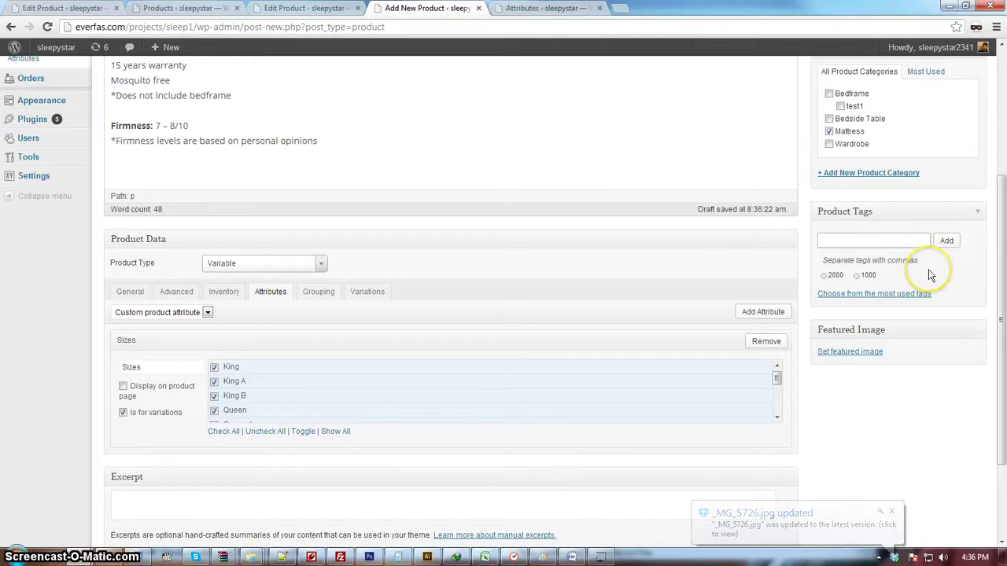
Check the brand in the Word document and add the existing PrinceBed tag to the product.
click(901, 241)
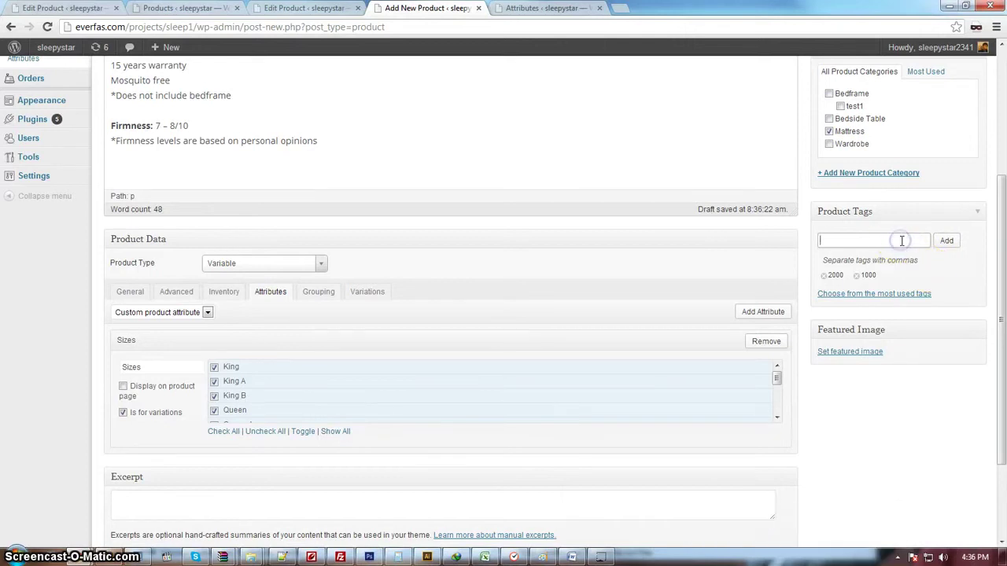
click(572, 557)
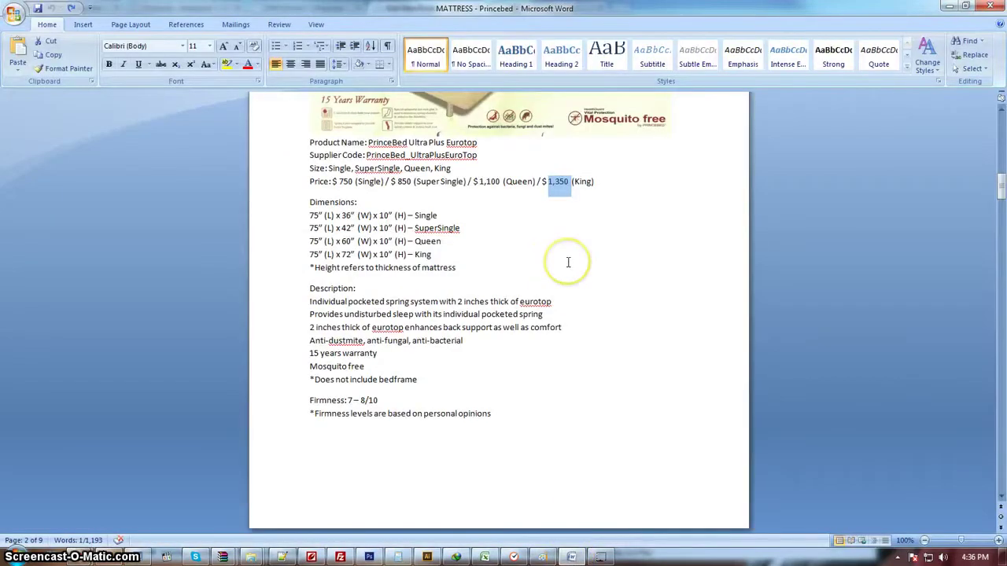
scroll(568, 262, up, 7)
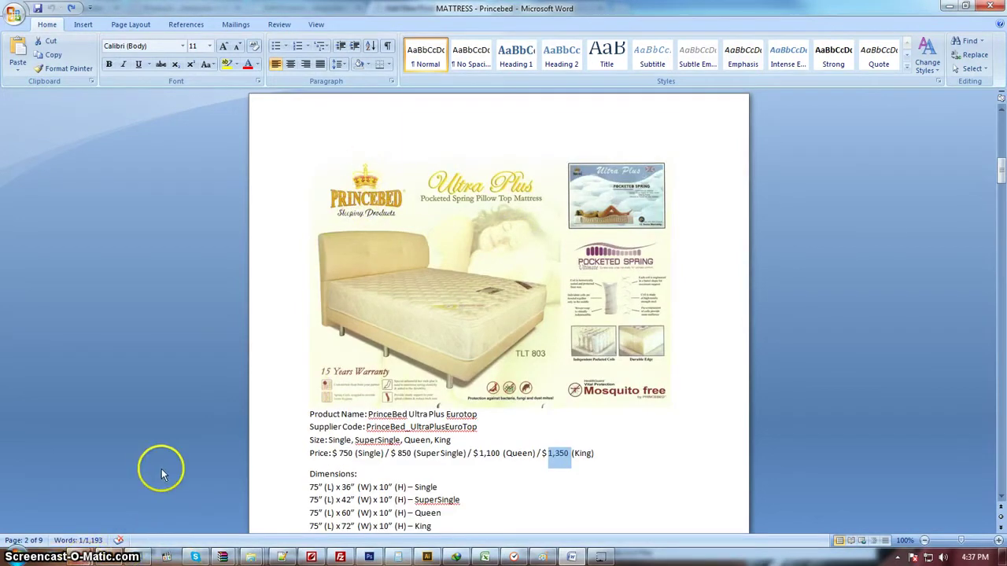
key(alt+Tab)
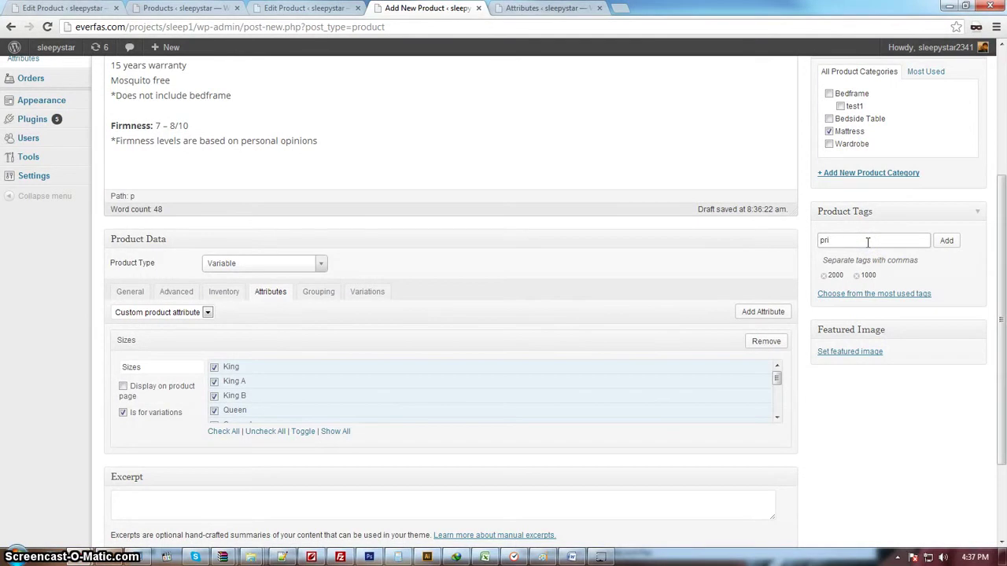
click(868, 241)
text(princebe)
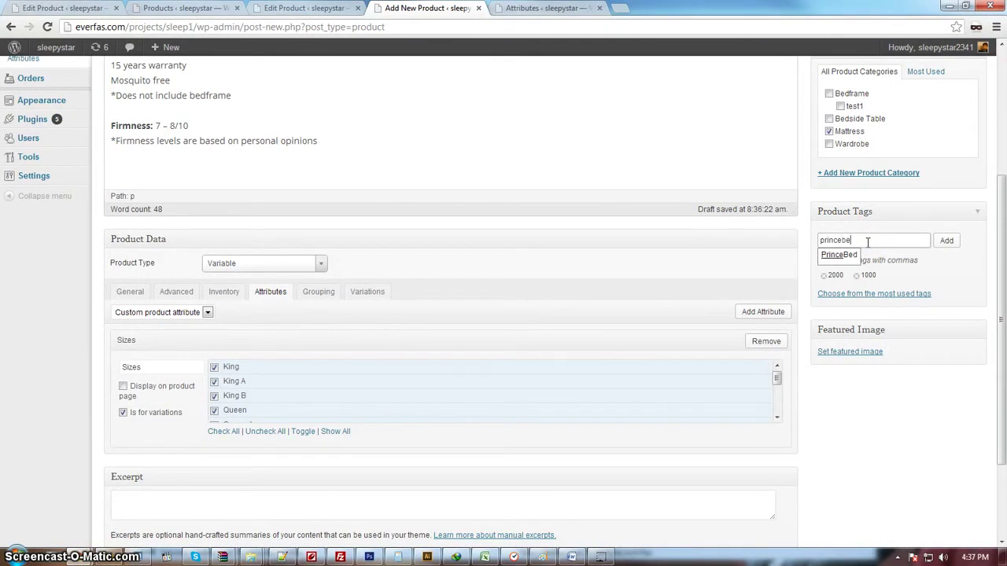
text(d)
click(839, 254)
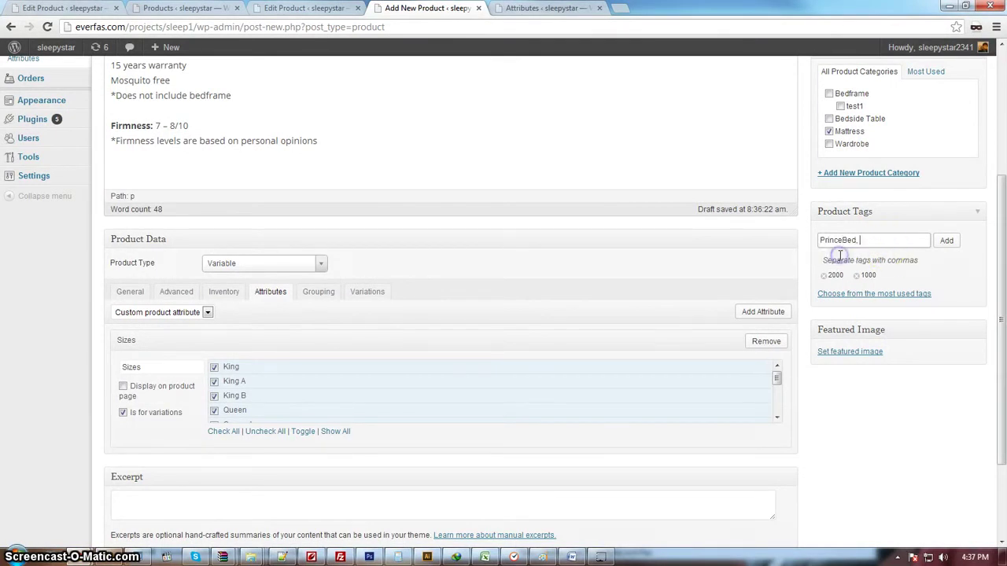
click(946, 243)
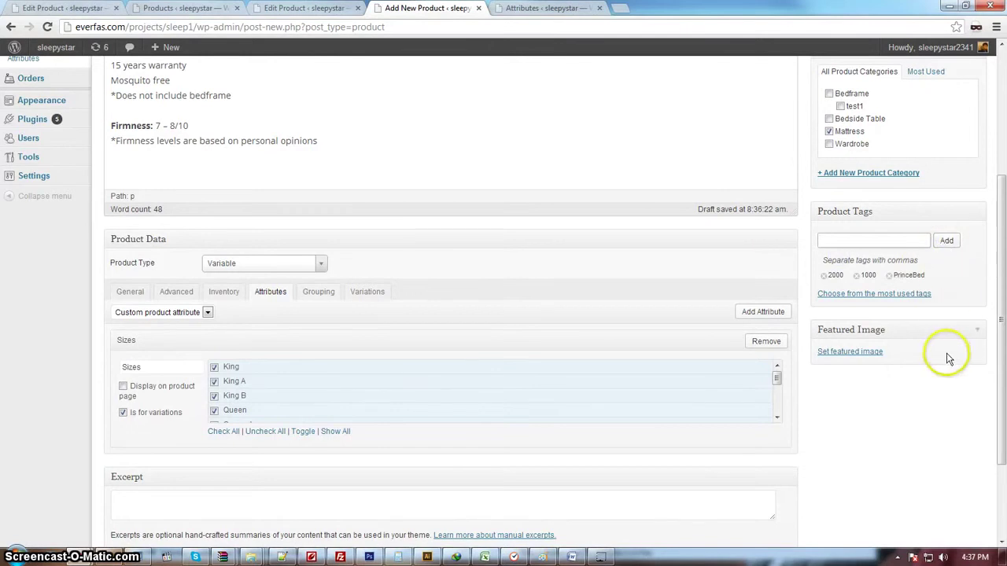
Upload the PrinceBed Ultra Plus Eurotop image from the sleepystar-guidline-images folder in Documents and set it as the featured image.
click(854, 352)
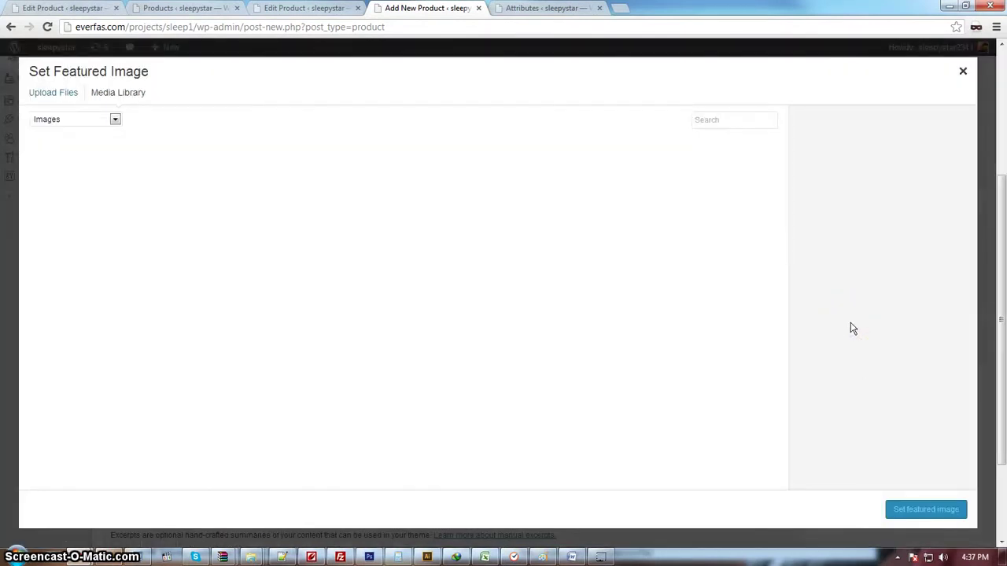
click(61, 99)
click(491, 303)
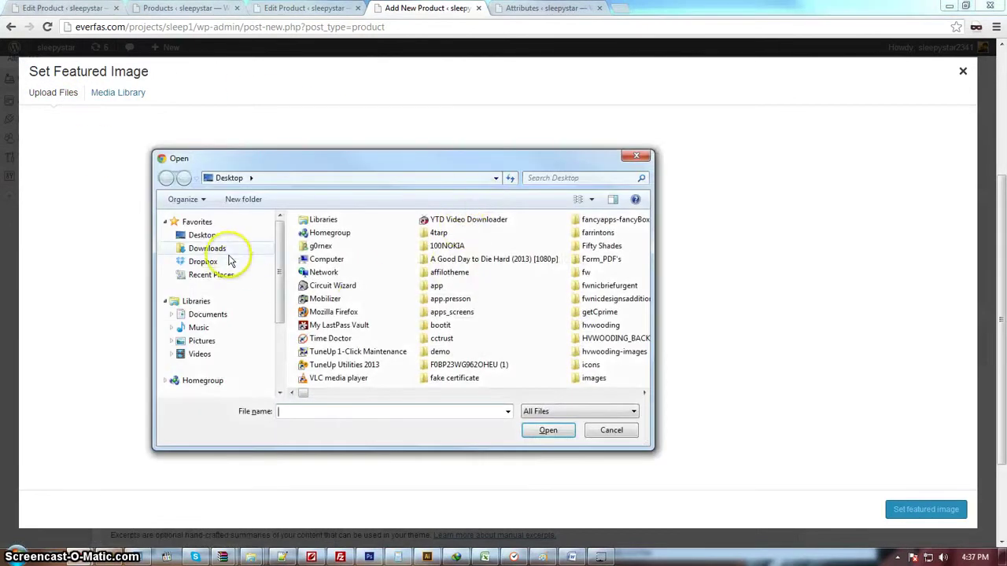
click(224, 316)
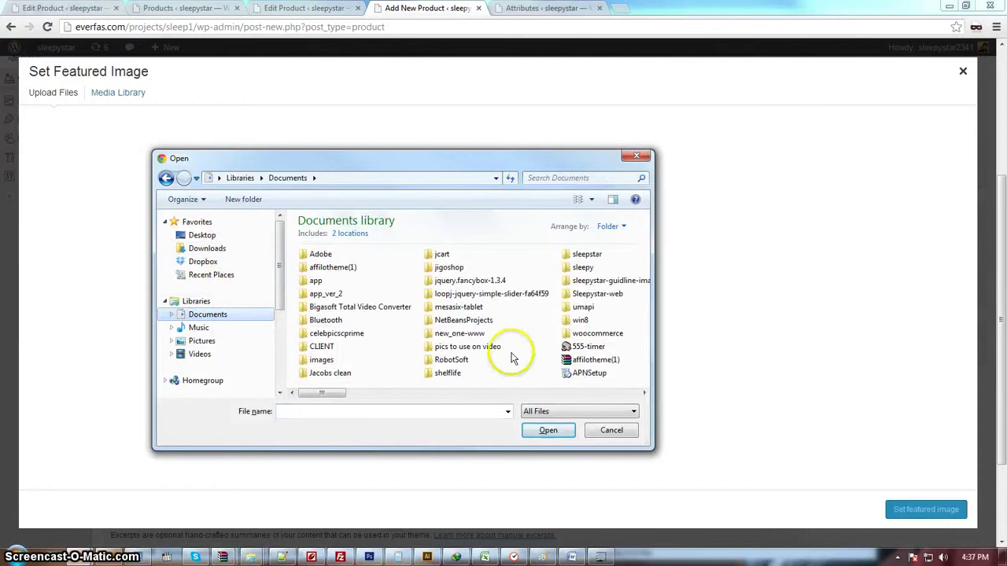
click(504, 295)
click(636, 280)
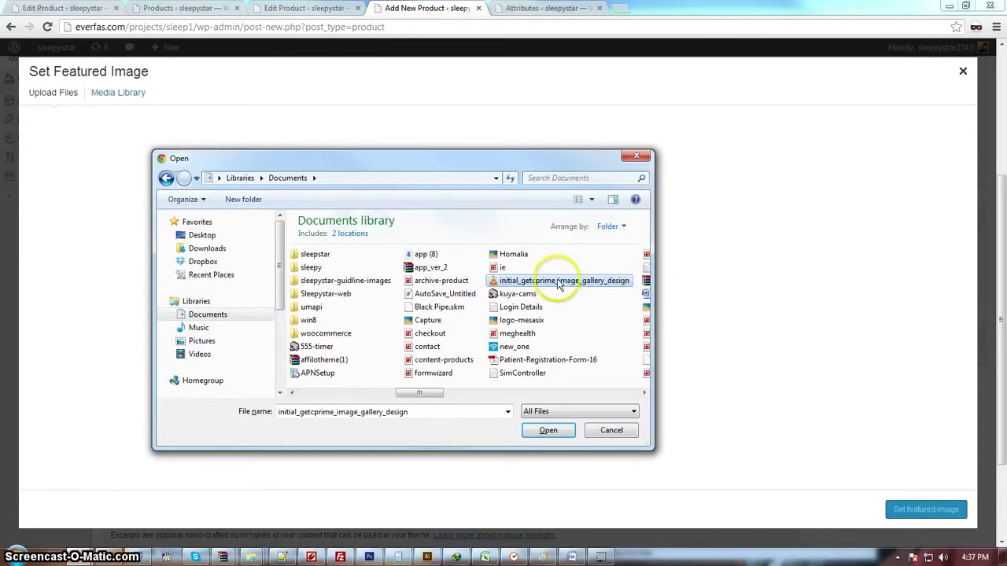
double_click(346, 281)
click(373, 256)
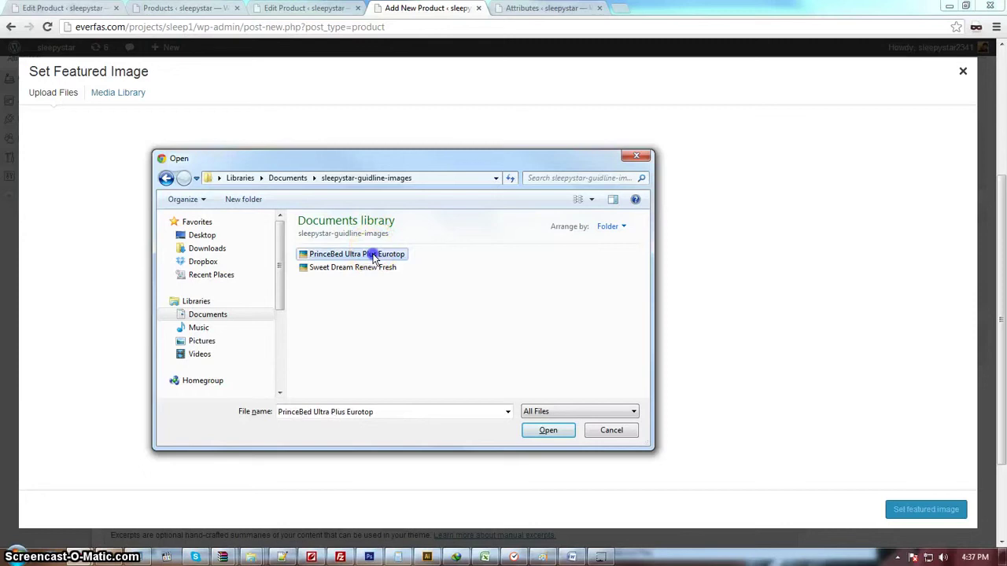
click(548, 431)
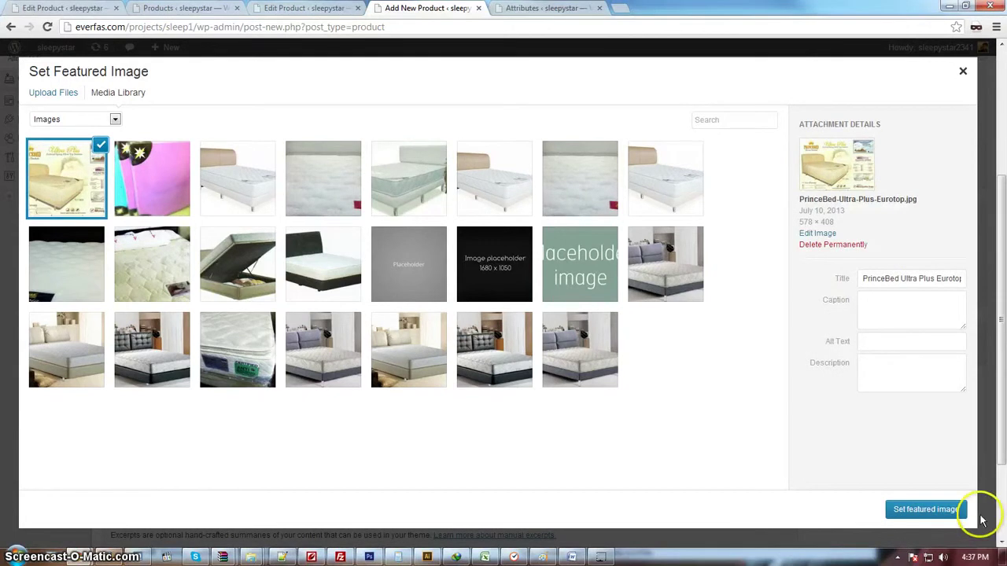
click(934, 509)
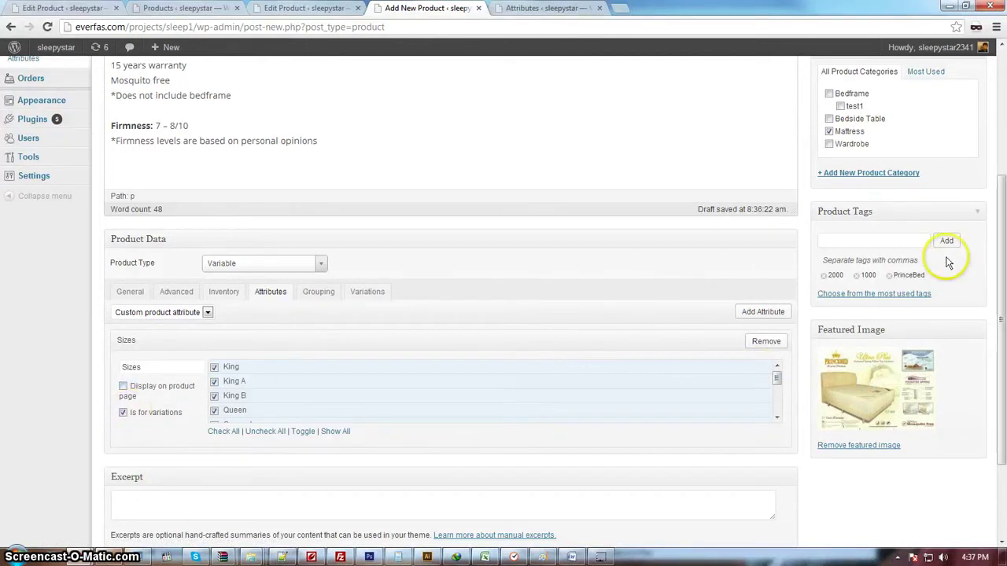
Publish the product and open its store page in a new browser tab.
scroll(946, 254, up, 2)
click(955, 139)
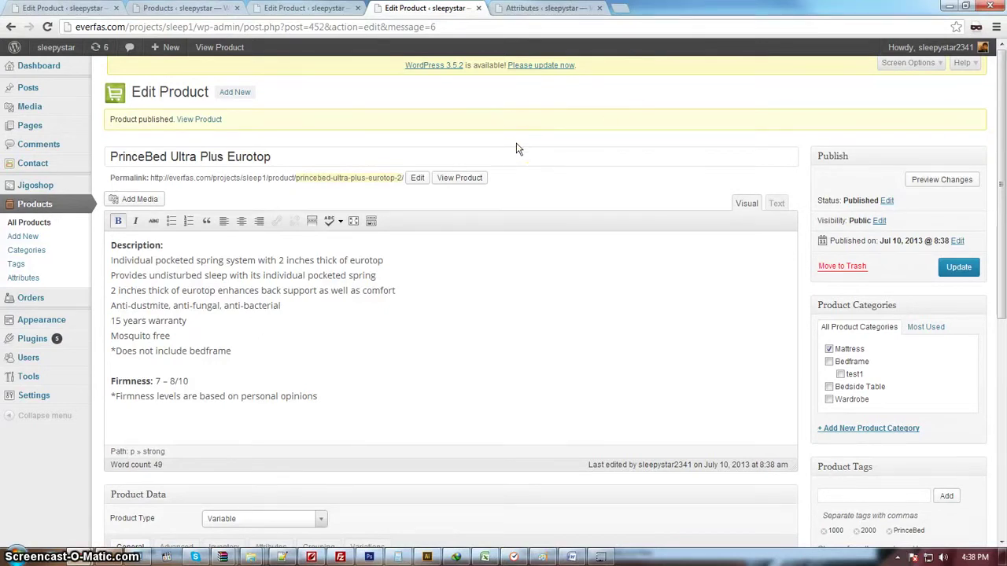
scroll(520, 132, down, 3)
scroll(520, 130, up, 3)
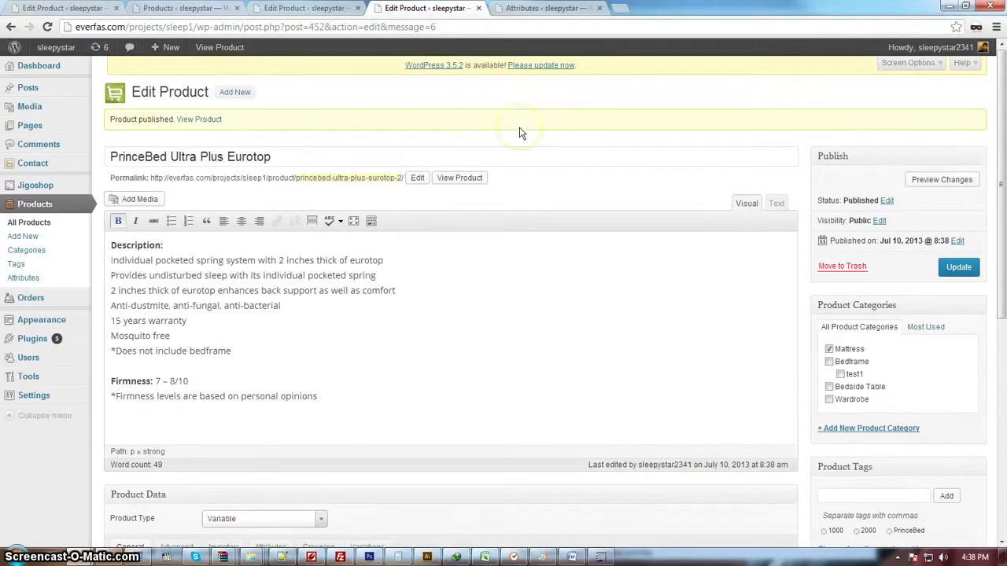
right_click(464, 178)
click(496, 192)
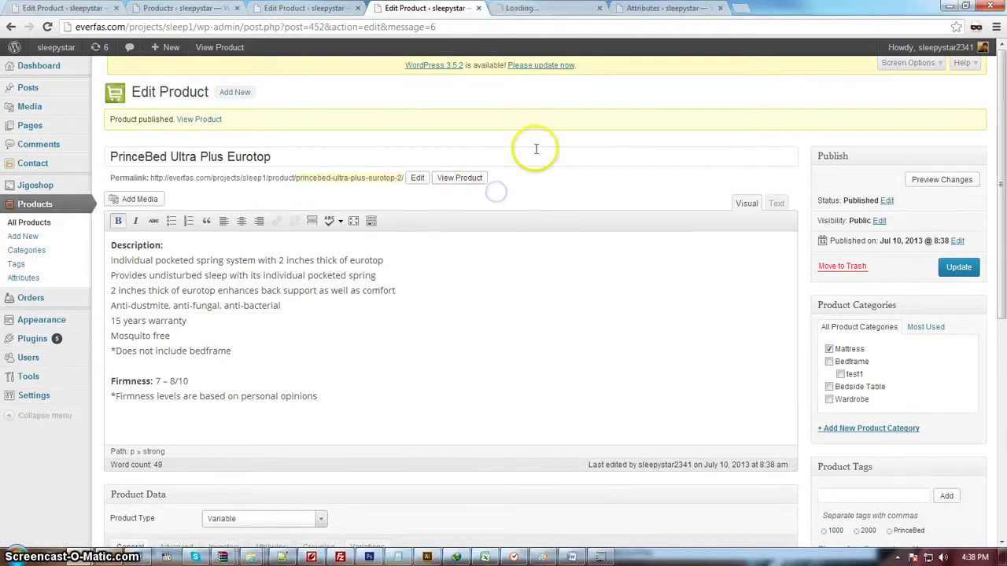
Review the published PrinceBed Ultra Plus Eurotop store page, including its image, availability and description.
click(543, 8)
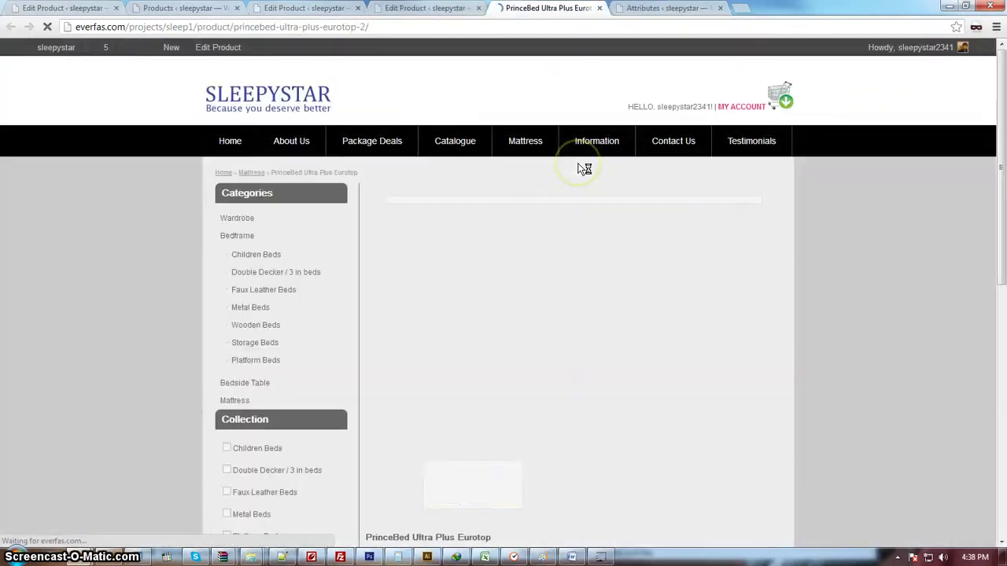
scroll(801, 232, down, 2)
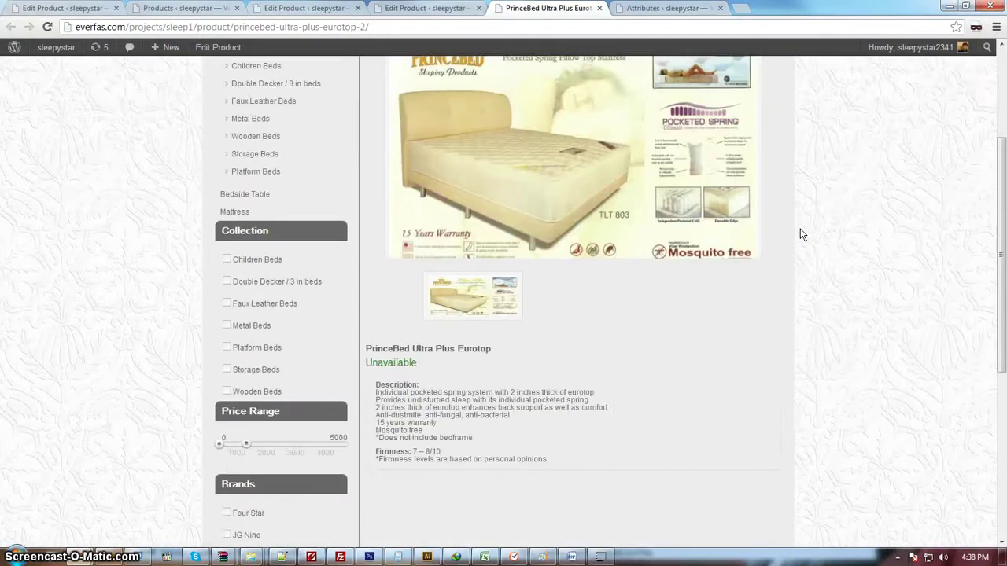
scroll(787, 244, down, 1)
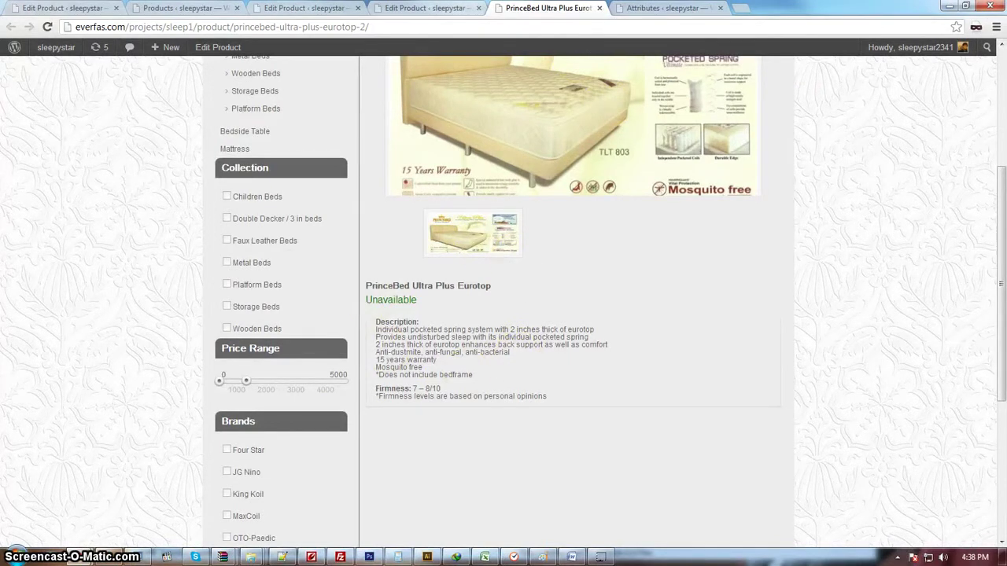
Return to editing the product and review its general, advanced, attribute and variation settings, including the default size choices.
key(ctrl+shift+Tab)
scroll(443, 372, down, 3)
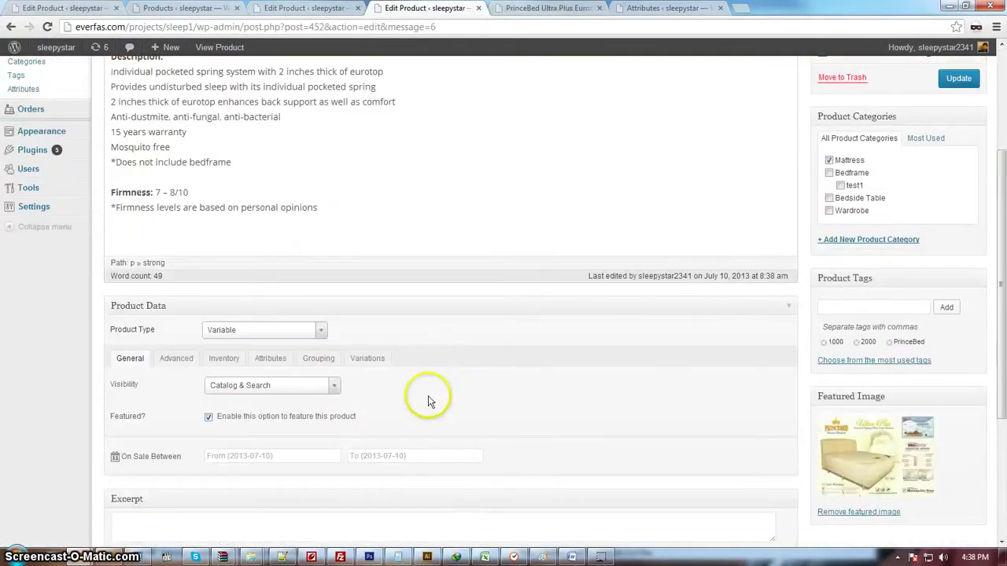
click(177, 361)
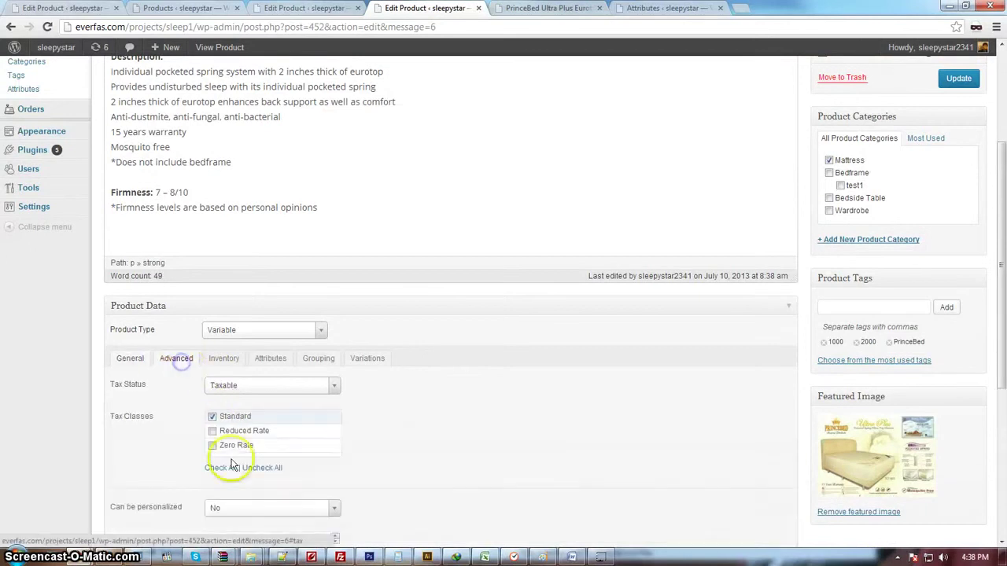
scroll(359, 405, down, 1)
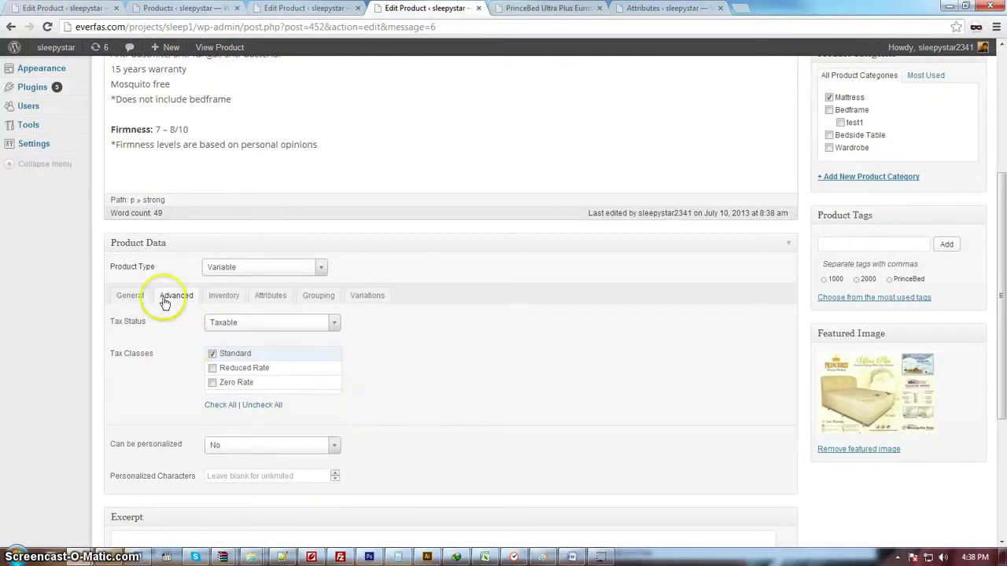
click(130, 295)
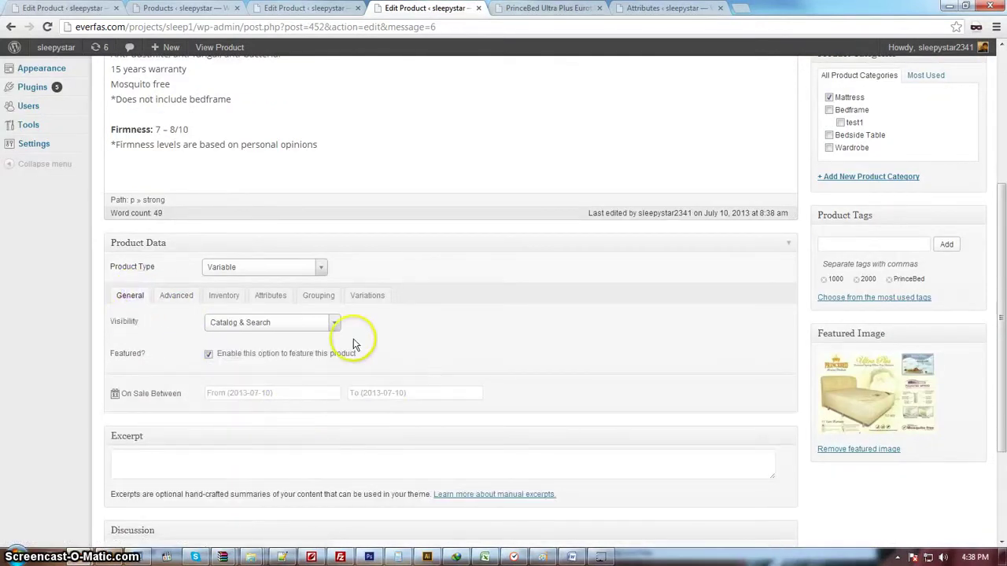
click(271, 295)
scroll(462, 361, down, 1)
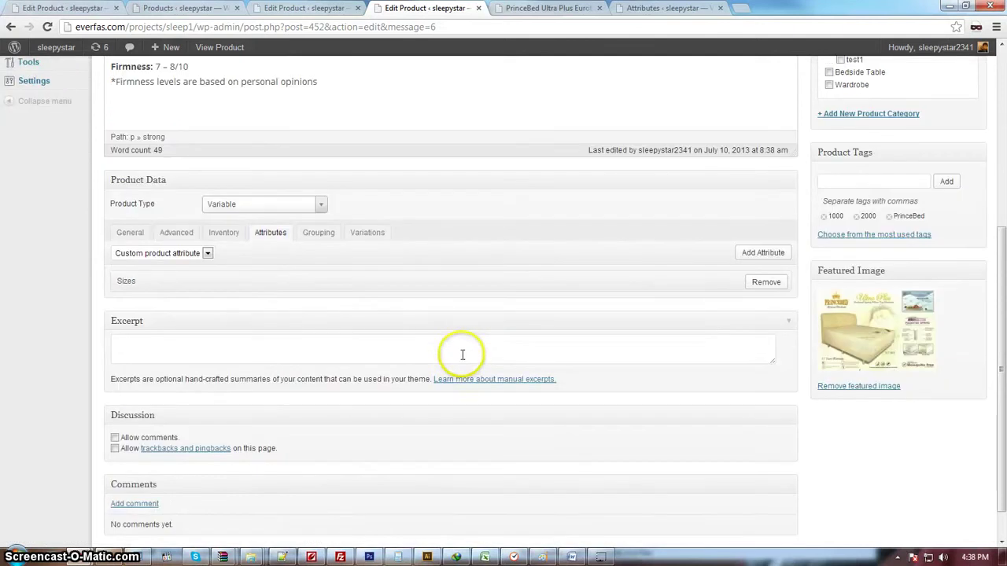
click(367, 235)
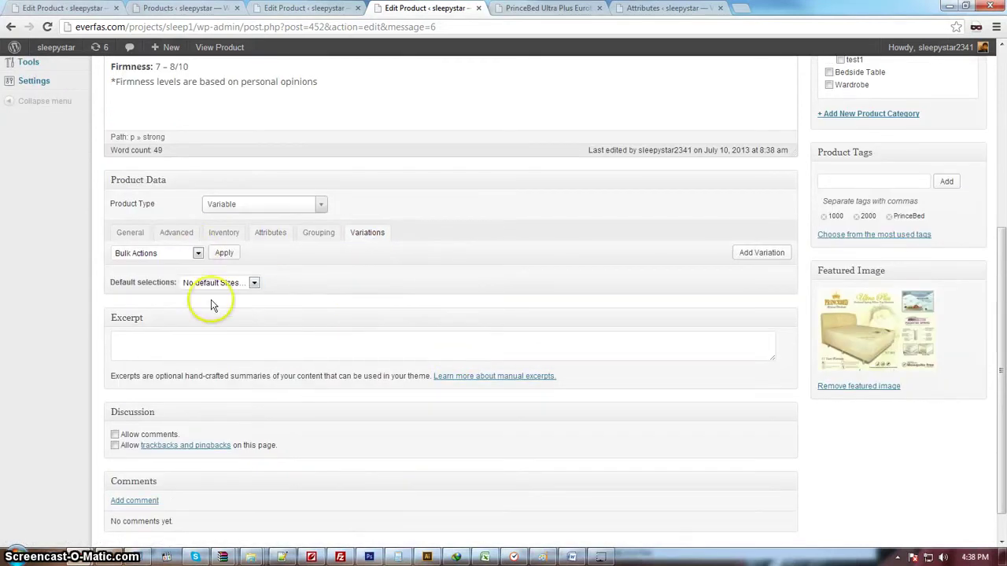
click(254, 282)
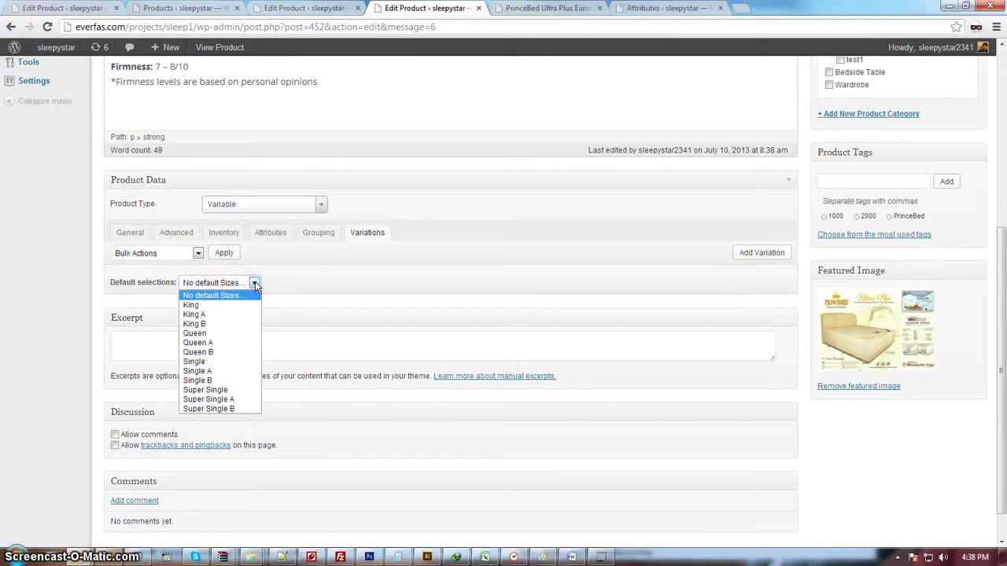
Add the King attribute to the product data.
click(270, 233)
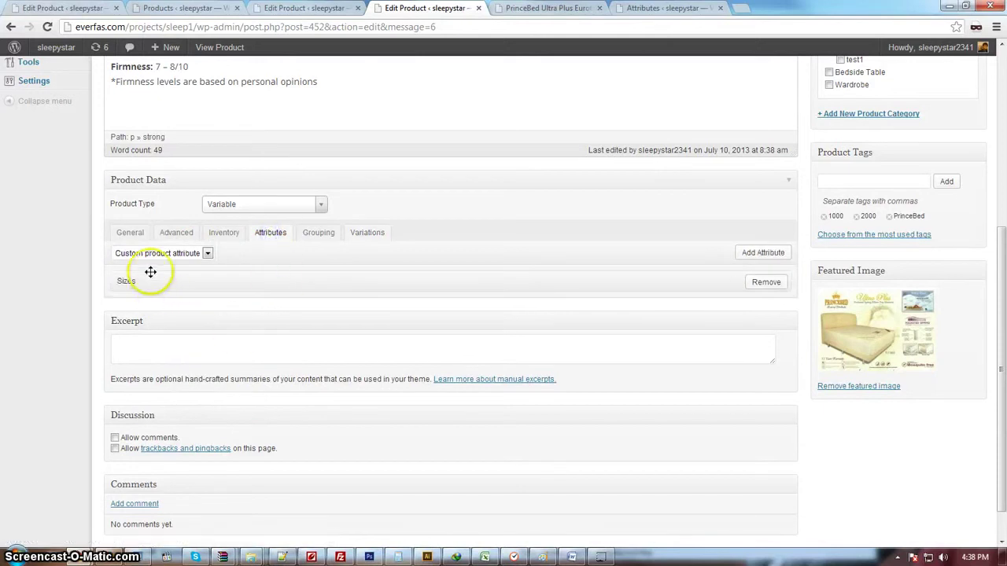
click(208, 254)
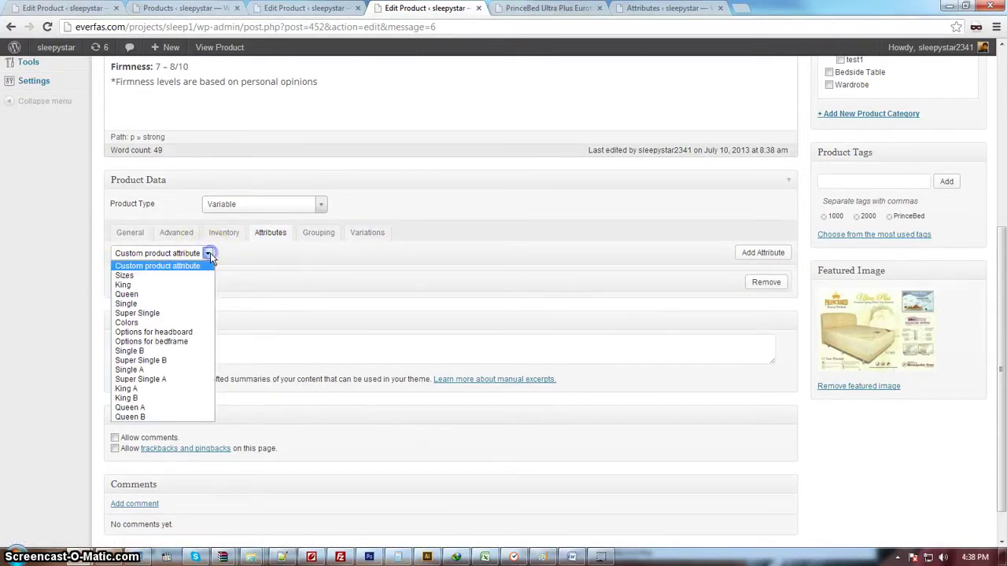
click(161, 285)
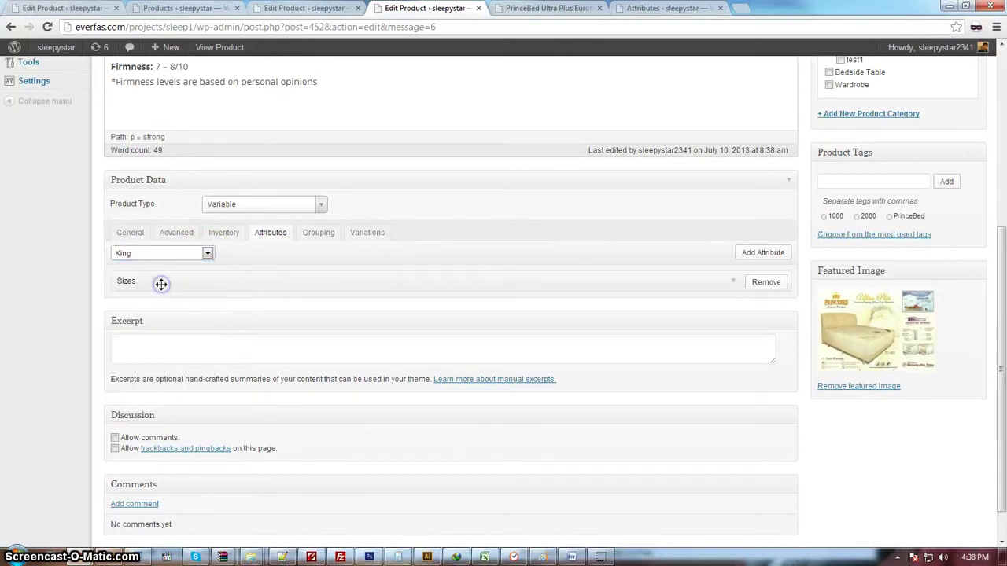
click(762, 253)
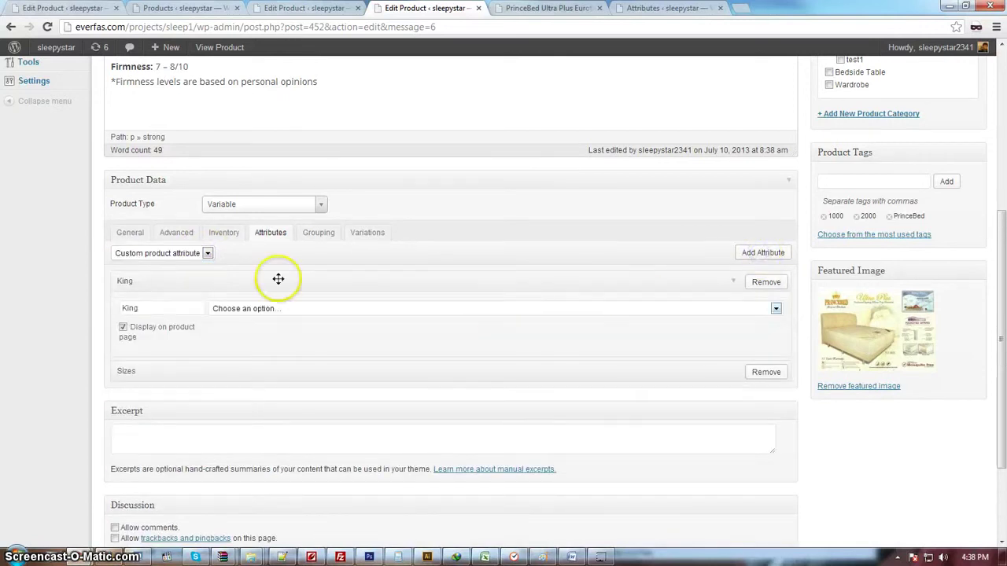
Check the King dimensions in the Word document and set the product's King attribute to 75" (L) x 72" (W) x 10" (H).
click(572, 557)
scroll(401, 469, down, 3)
click(406, 408)
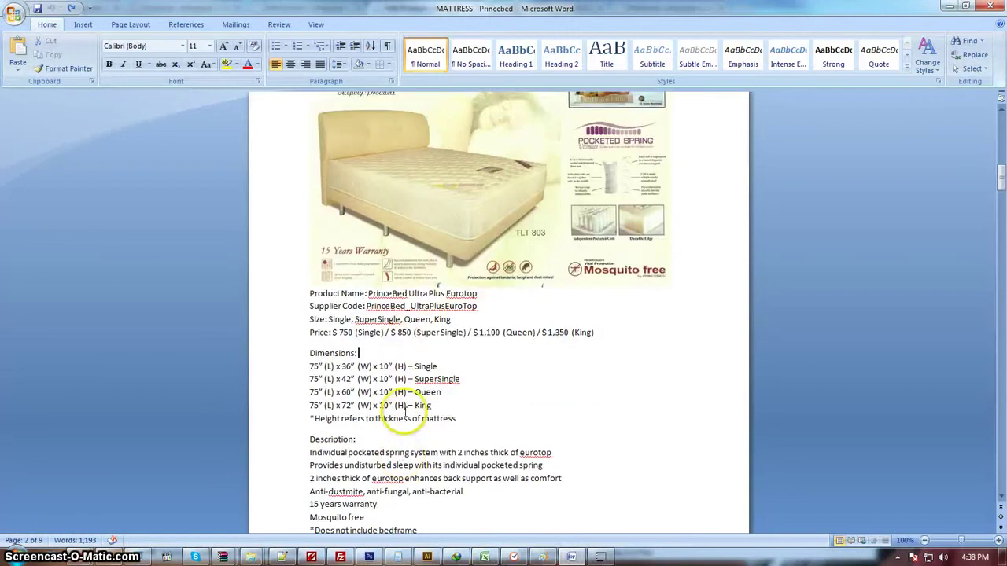
drag(403, 405, 312, 403)
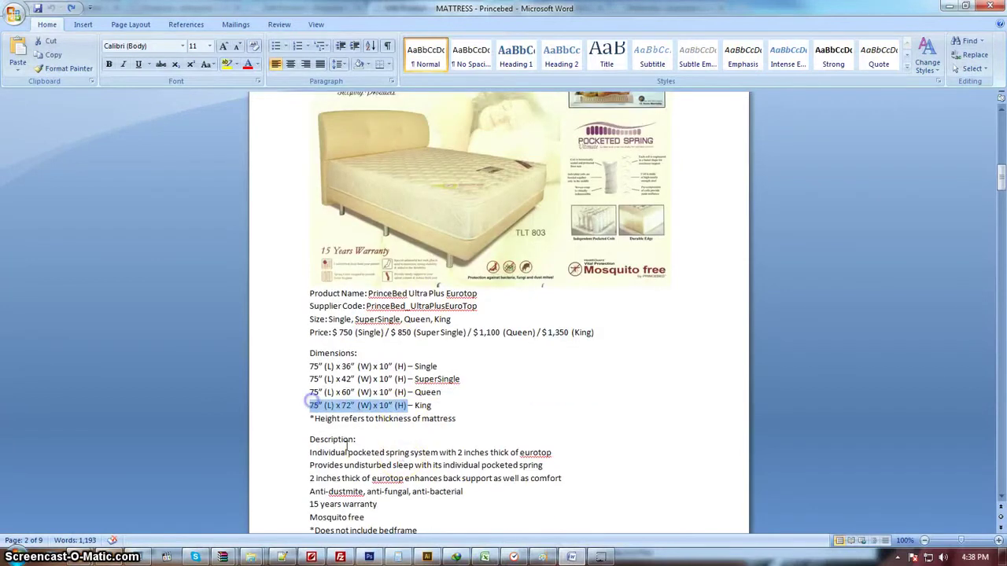
click(222, 557)
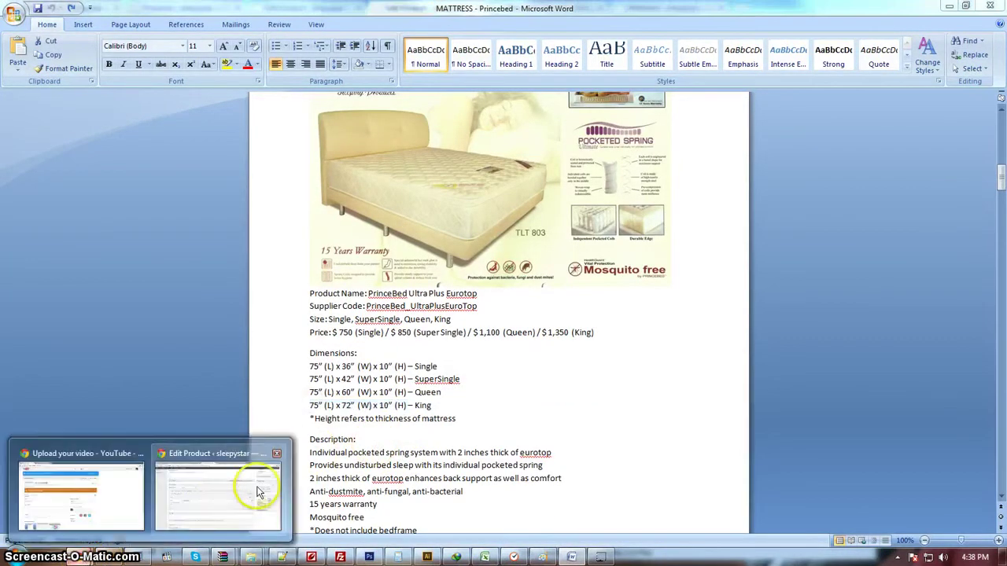
click(257, 492)
click(274, 307)
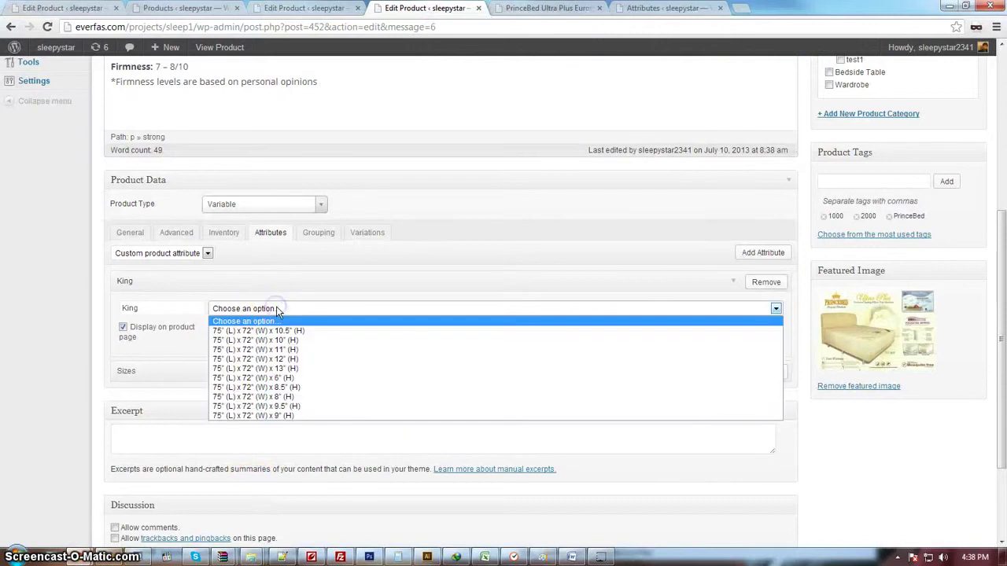
drag(276, 312, 281, 347)
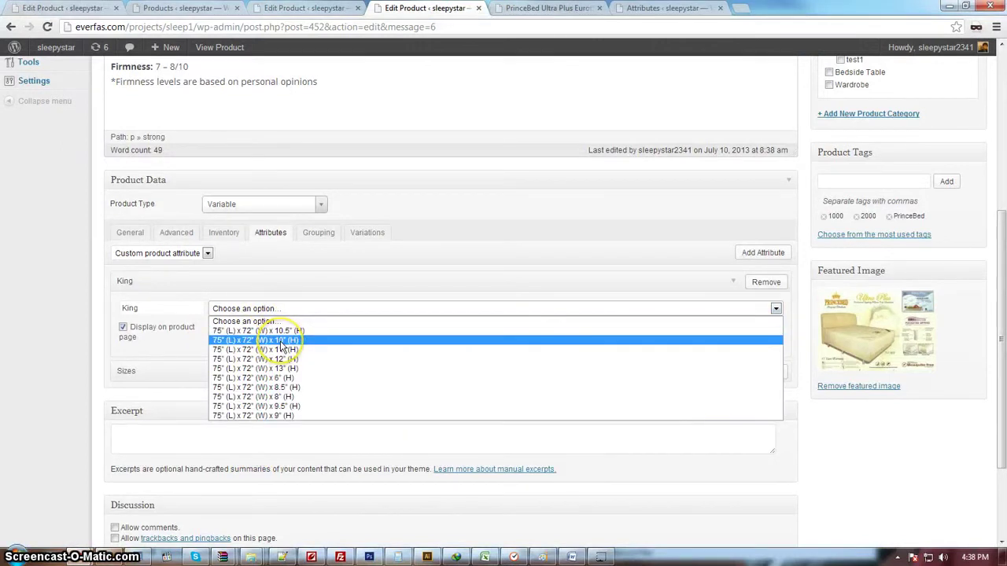
click(280, 341)
click(374, 363)
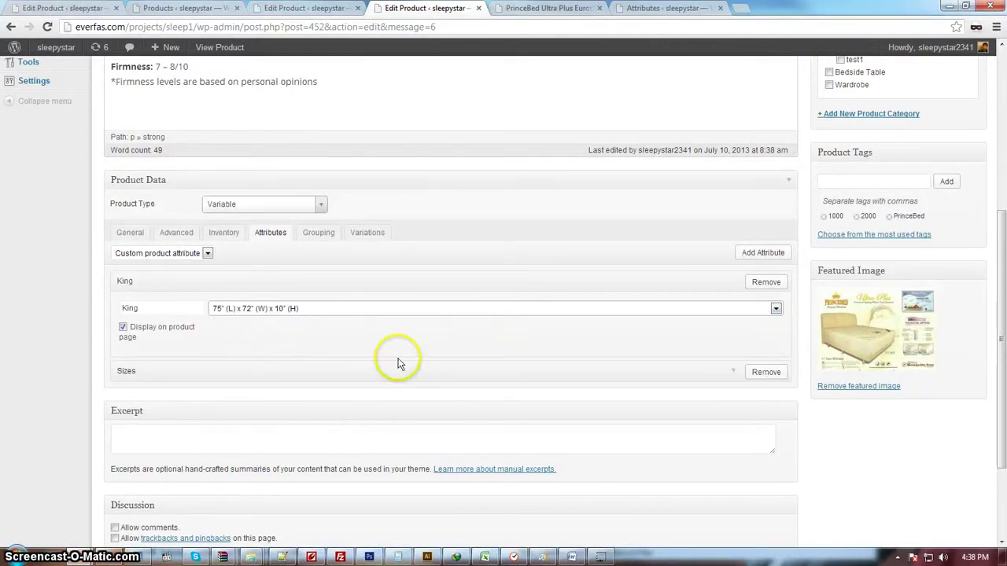
Add the Queen attribute to the product data.
click(208, 253)
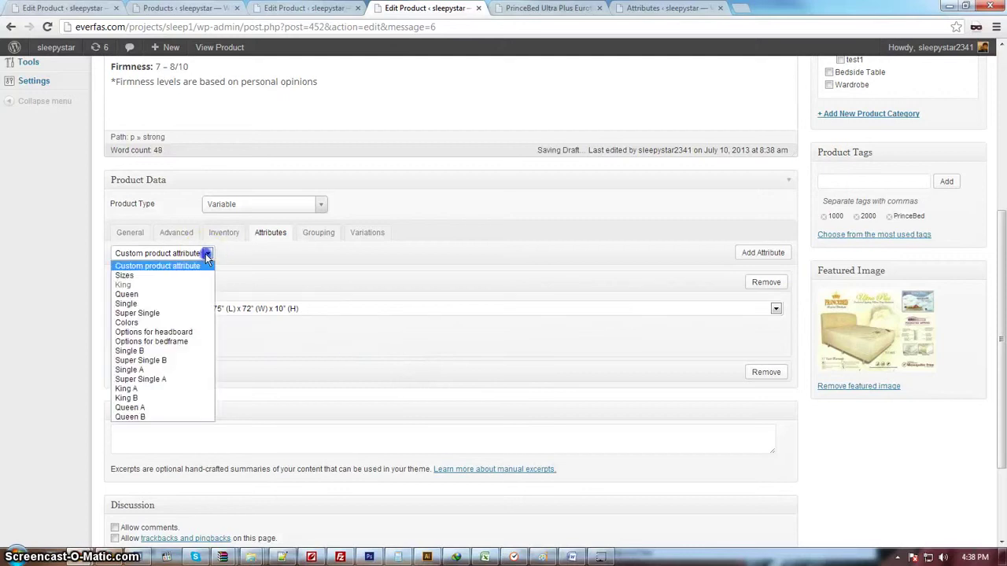
click(145, 293)
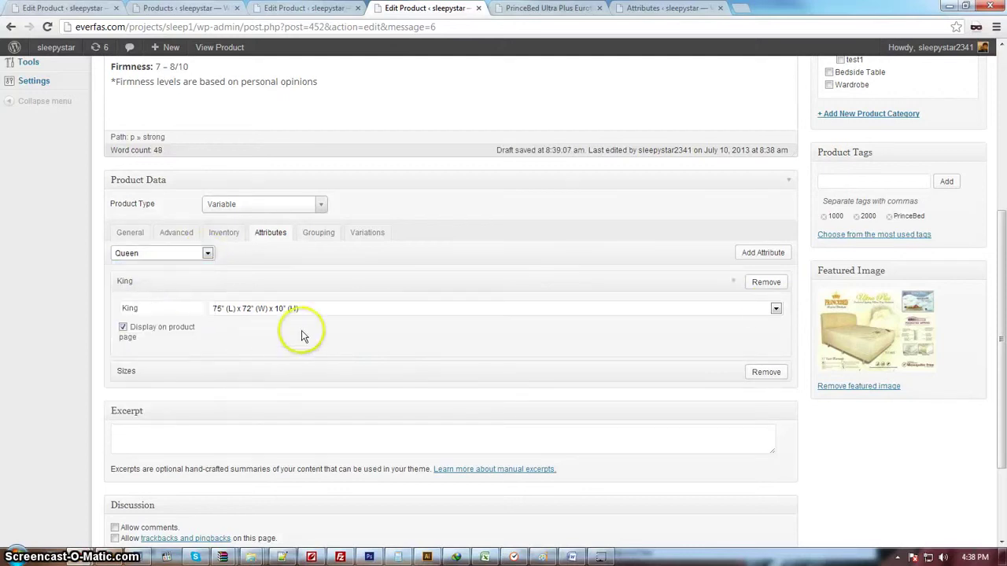
click(765, 256)
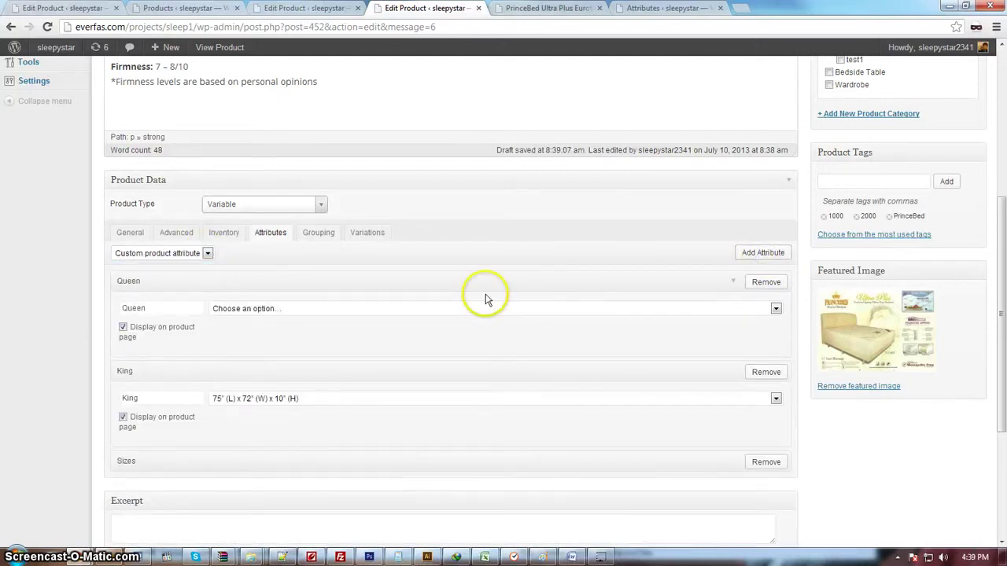
Check the Queen dimensions in the Word document and set the product's Queen attribute to 75" (L) x 60" (W) x 10" (H).
key(alt+Tab)
click(406, 392)
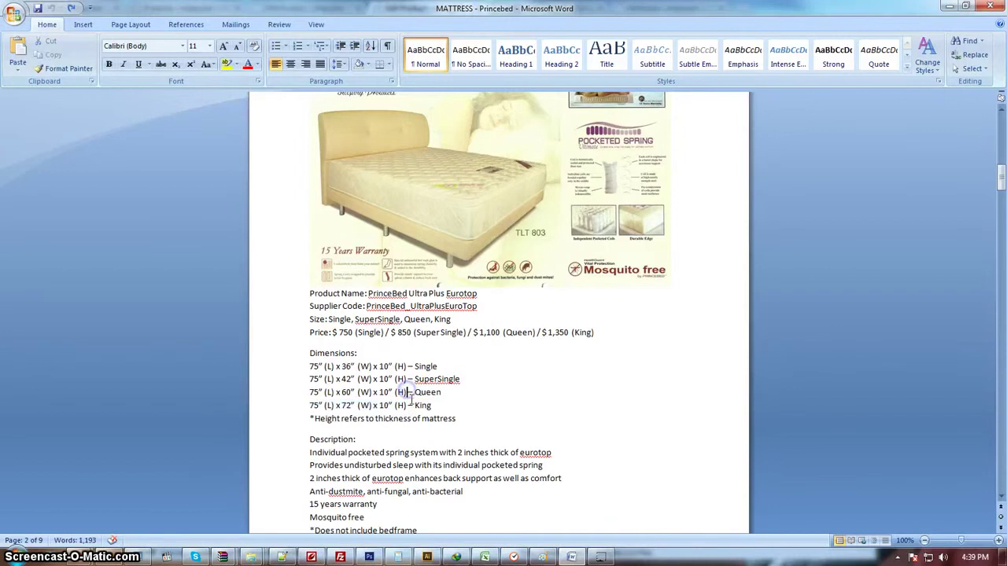
drag(406, 393, 309, 393)
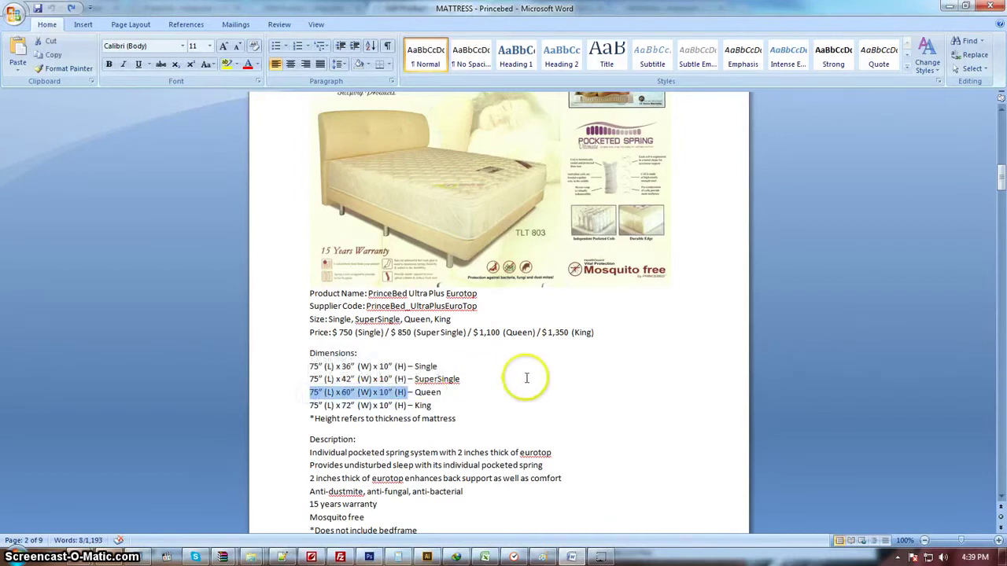
key(alt+Tab)
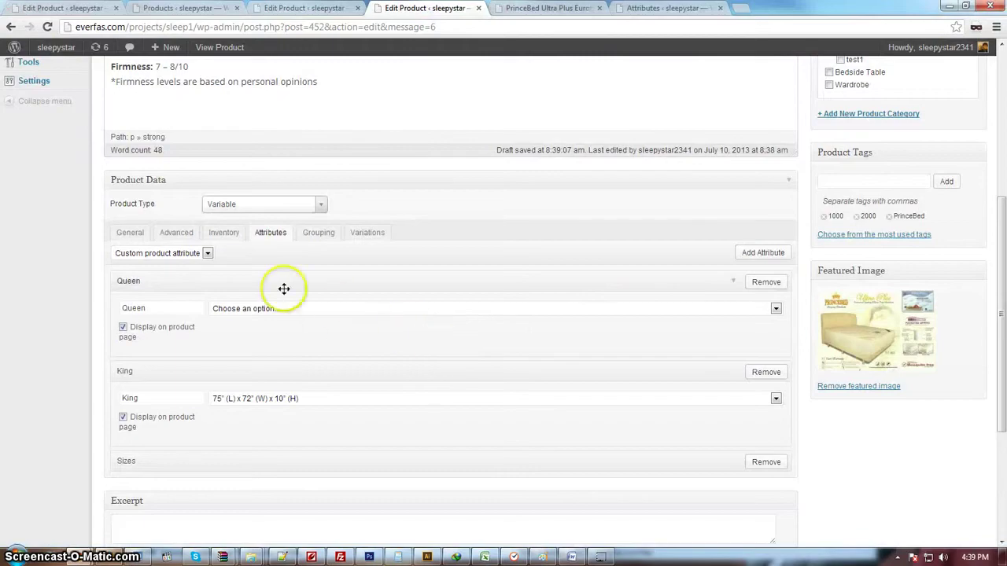
click(627, 308)
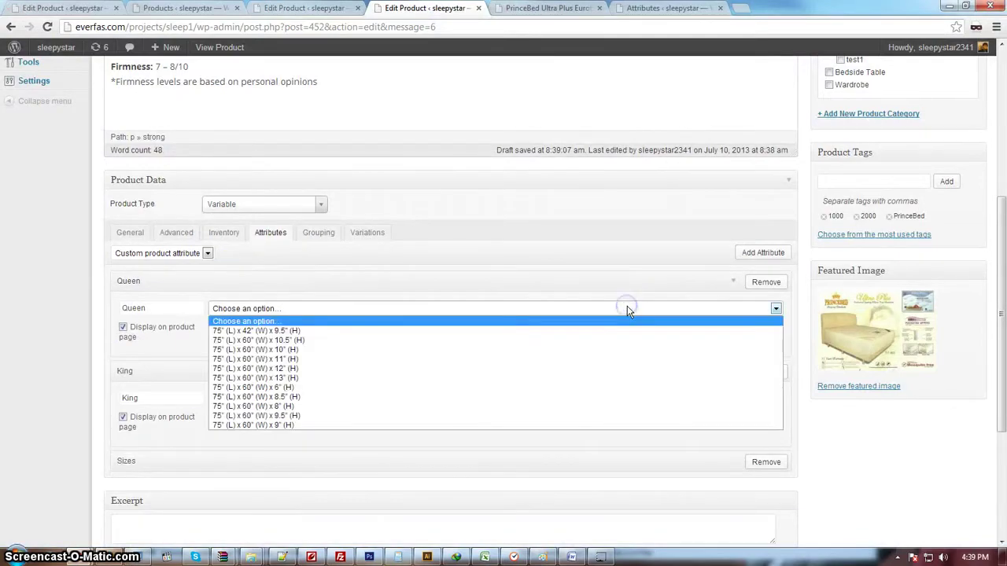
click(297, 351)
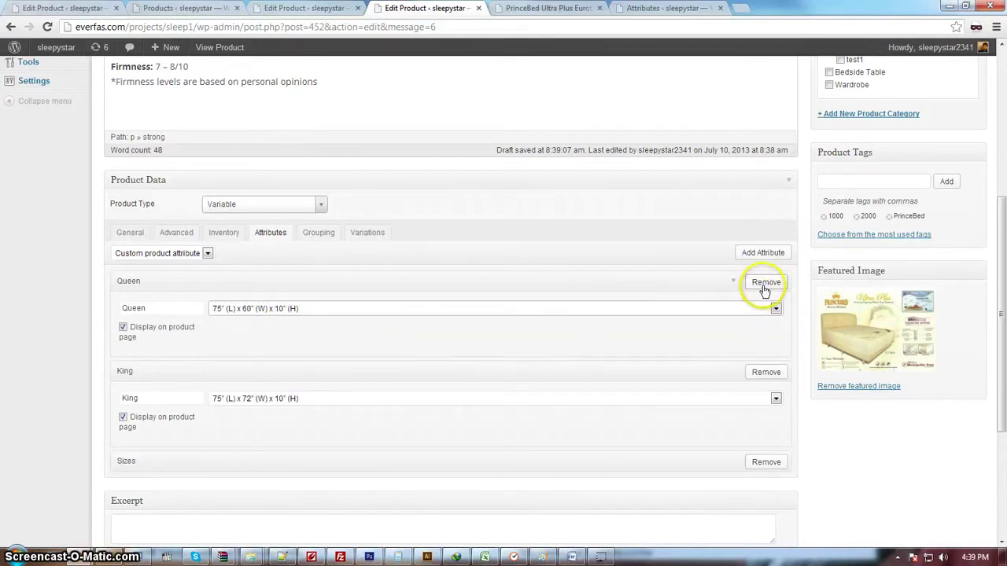
click(776, 255)
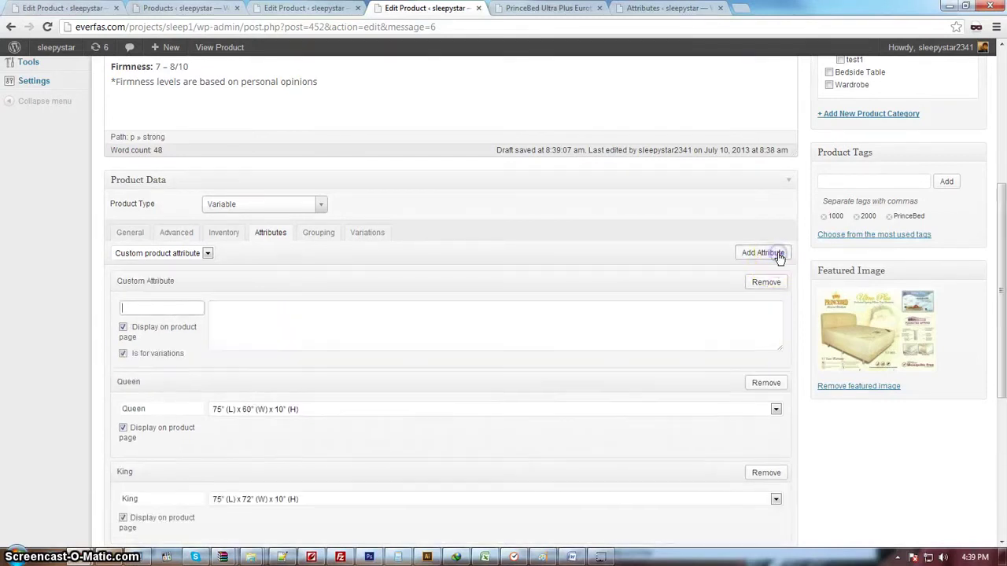
scroll(686, 265, down, 2)
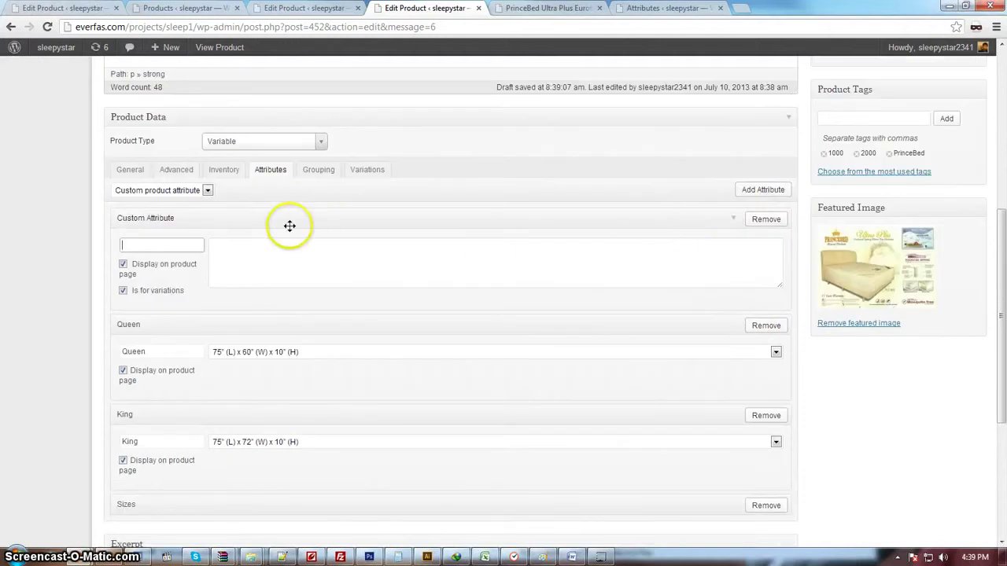
click(767, 220)
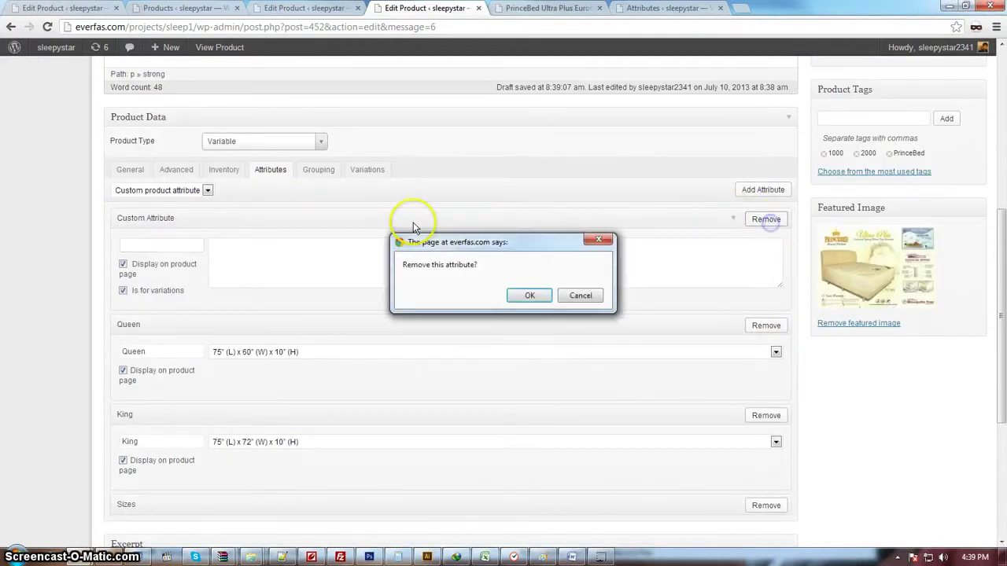
click(530, 295)
Add the Single attribute to the product data.
click(208, 191)
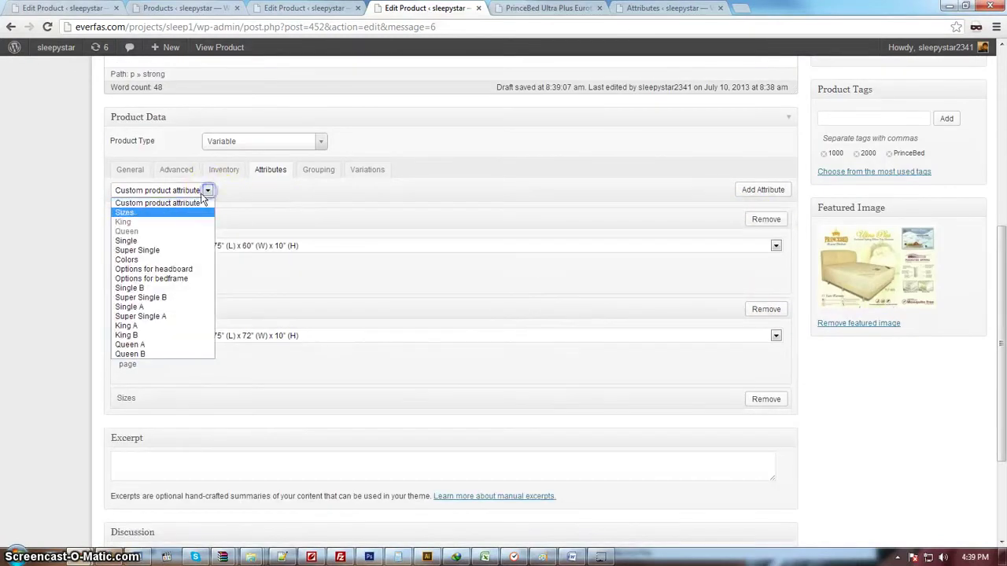
click(155, 243)
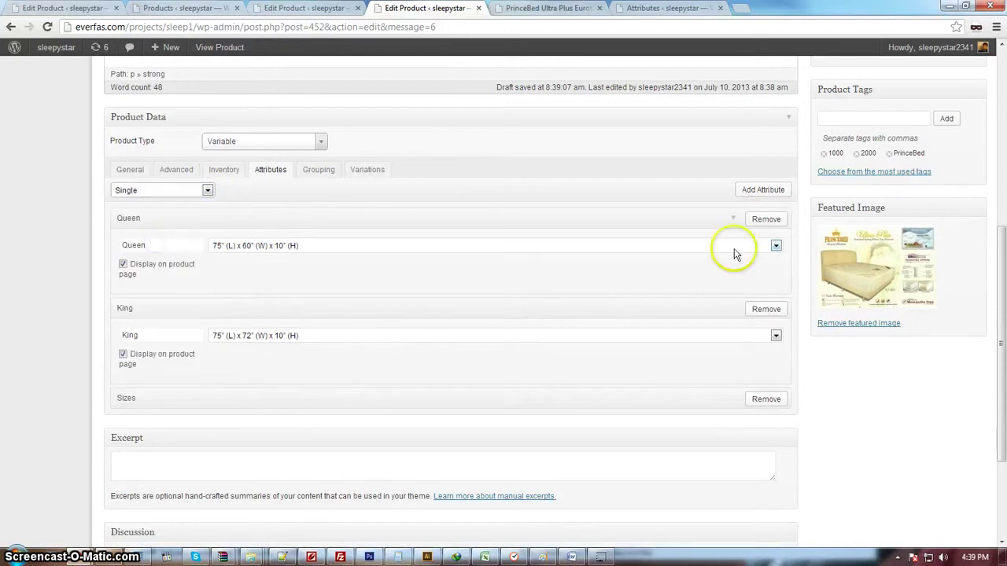
click(772, 193)
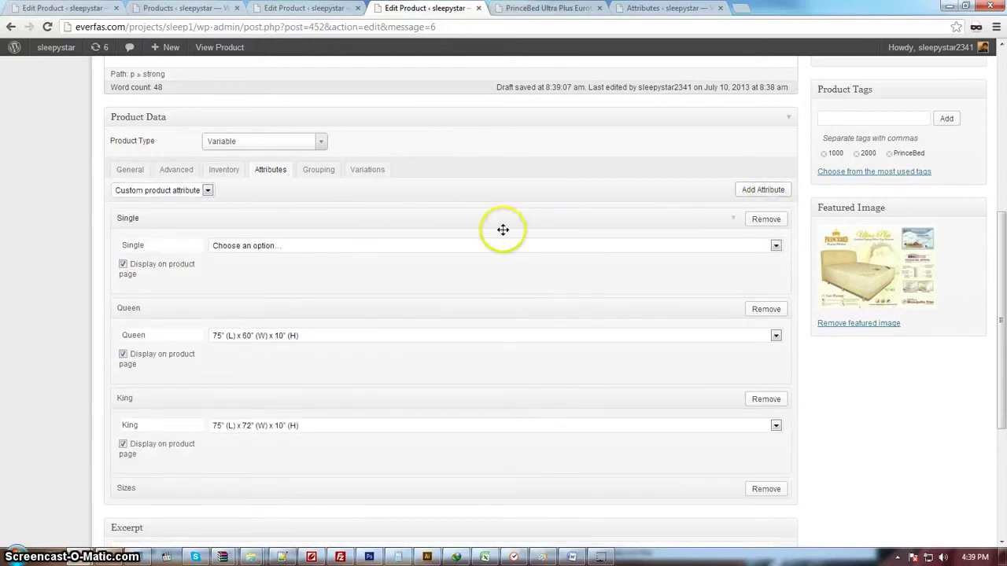
Check the Single dimensions in the Word document and set the product's Single attribute to 75" (L) x 36" (W) x 10" (H).
key(alt+Tab)
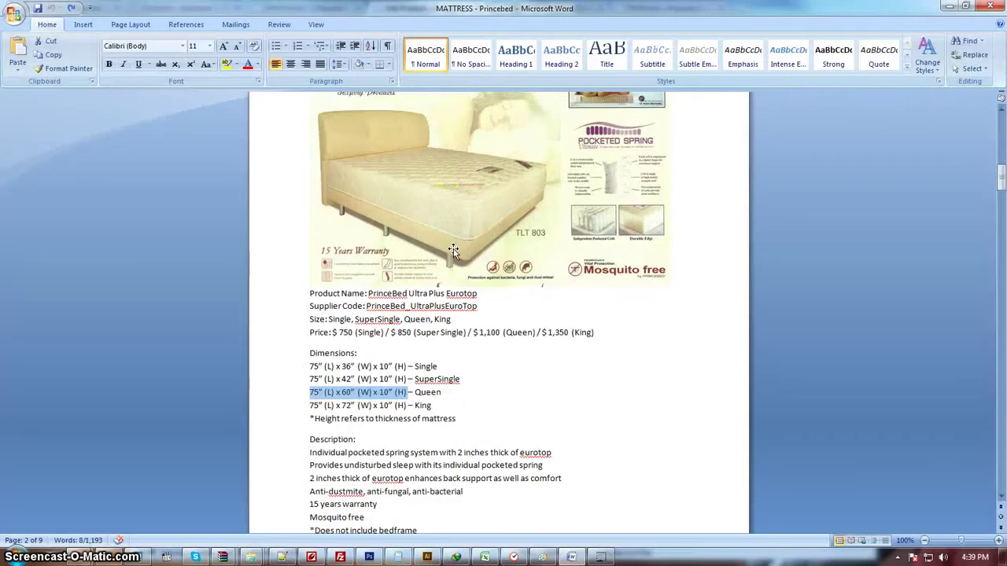
click(427, 384)
click(406, 367)
drag(406, 366, 308, 367)
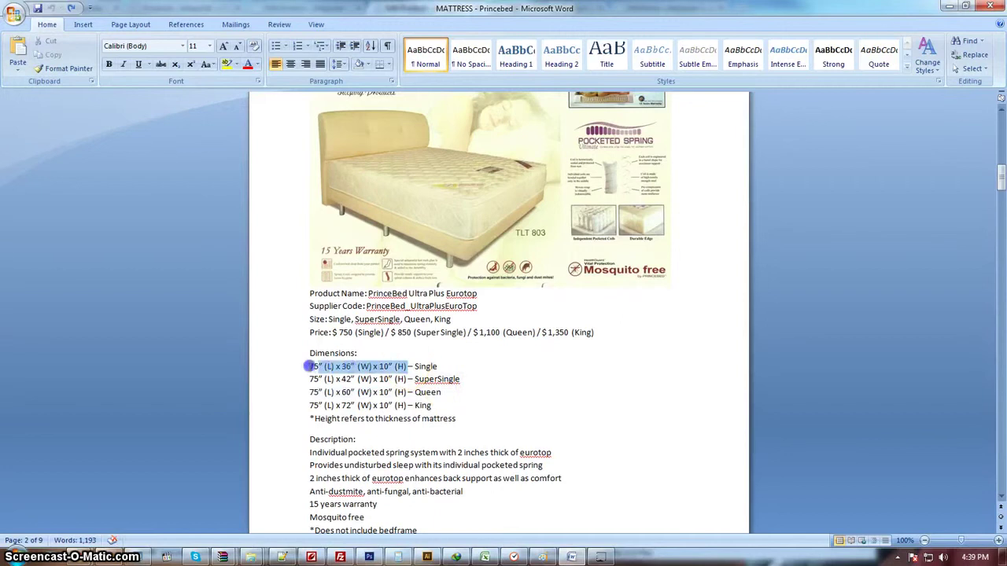
key(alt+Tab)
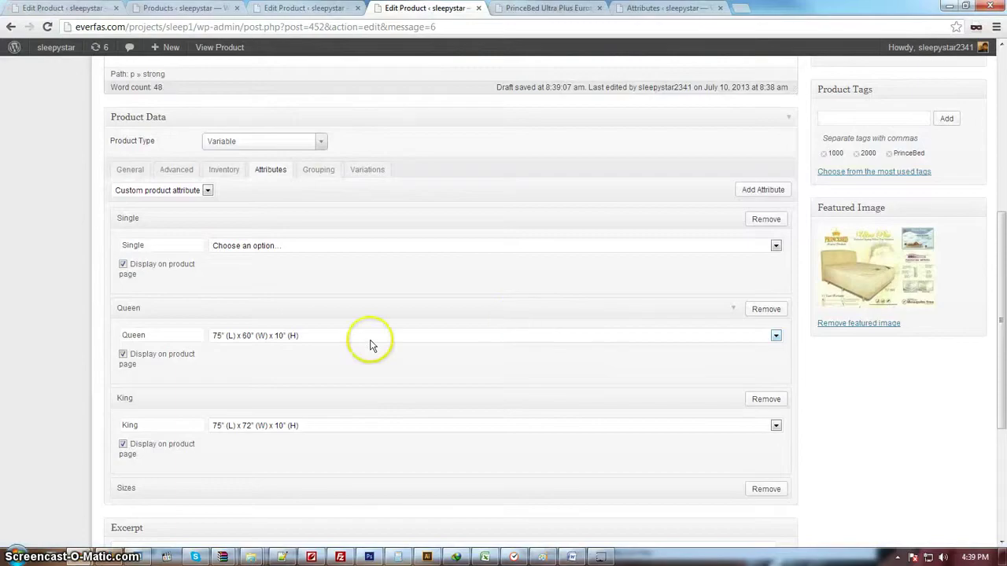
click(270, 247)
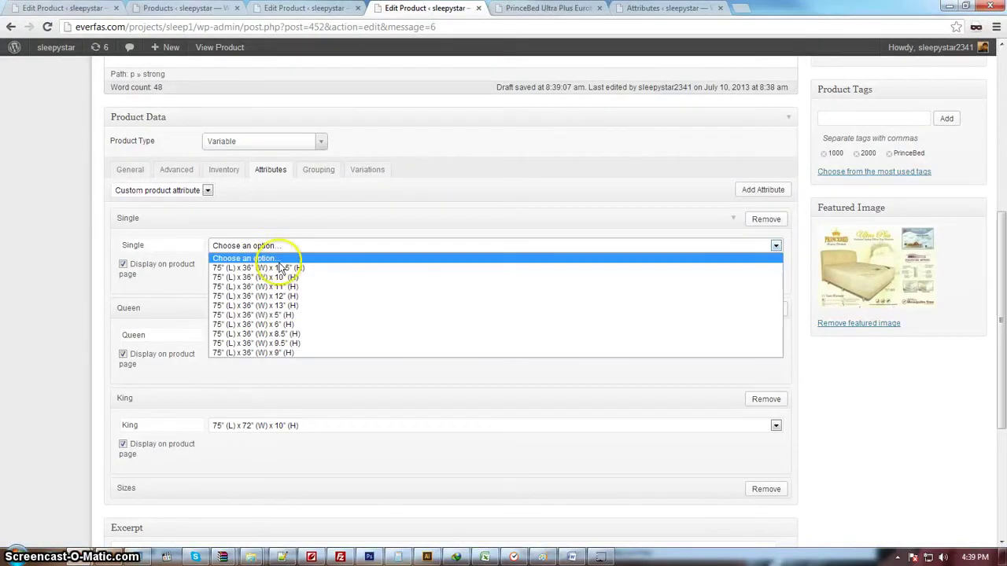
click(280, 278)
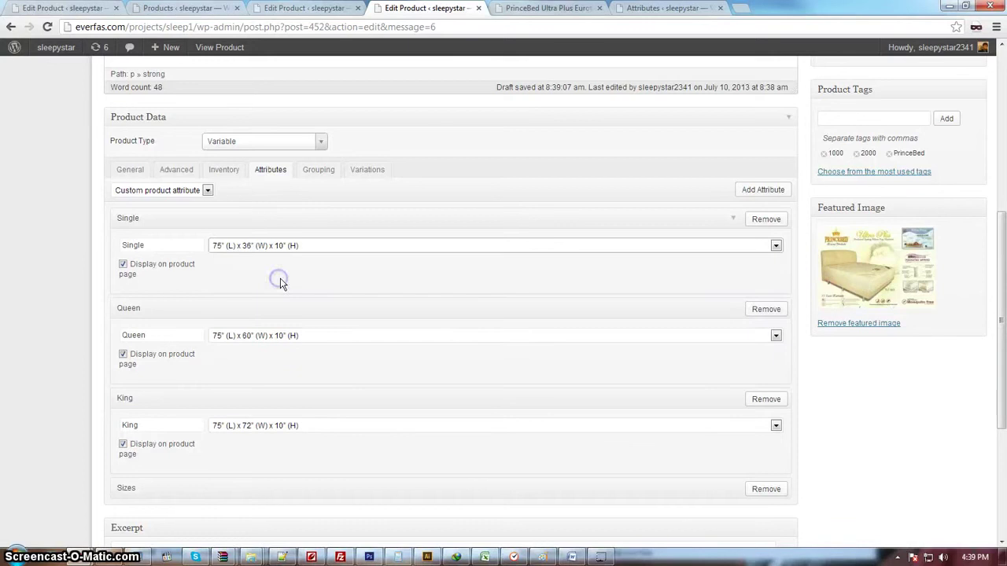
Add the Super Single attribute to the product data.
click(759, 193)
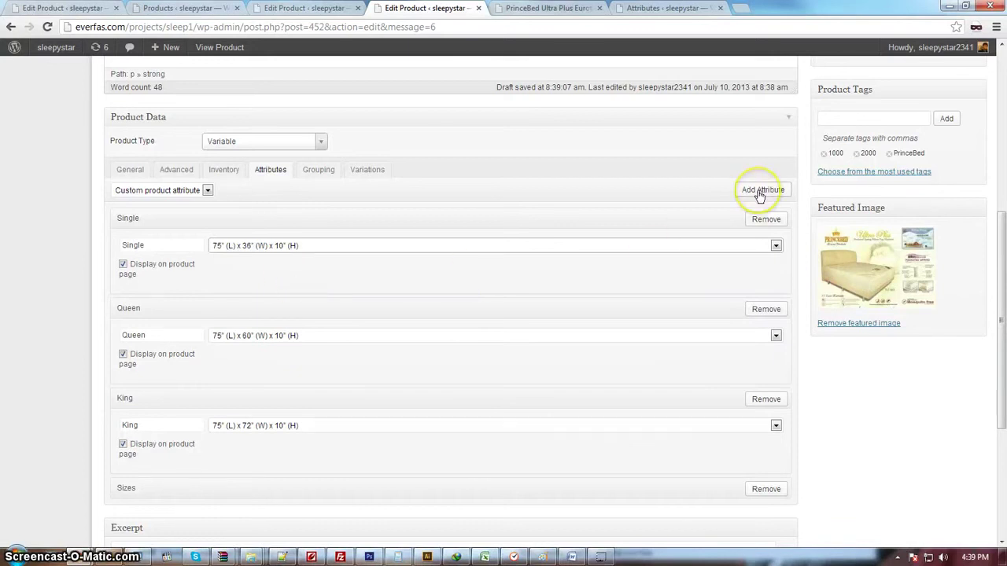
click(207, 189)
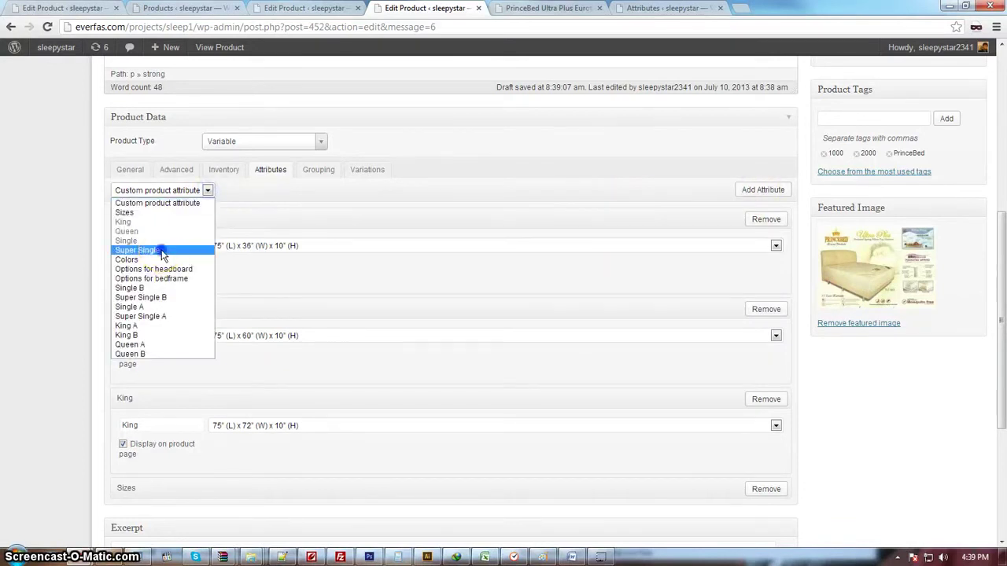
click(163, 252)
click(762, 191)
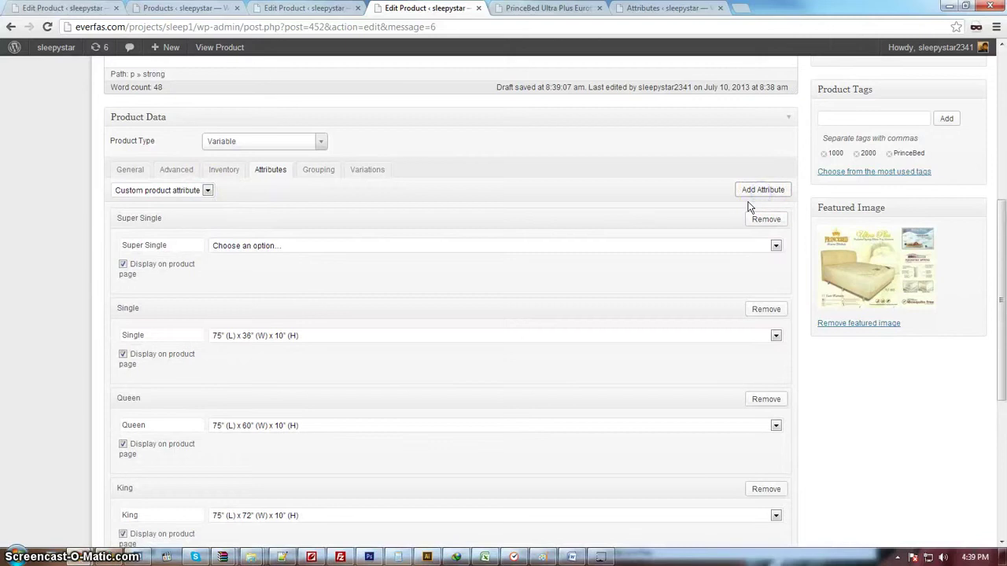
Check the SuperSingle dimensions in the Word document and set the product's Super Single attribute to 75" (L) x 42" (W) x 10" (H).
key(alt+Tab)
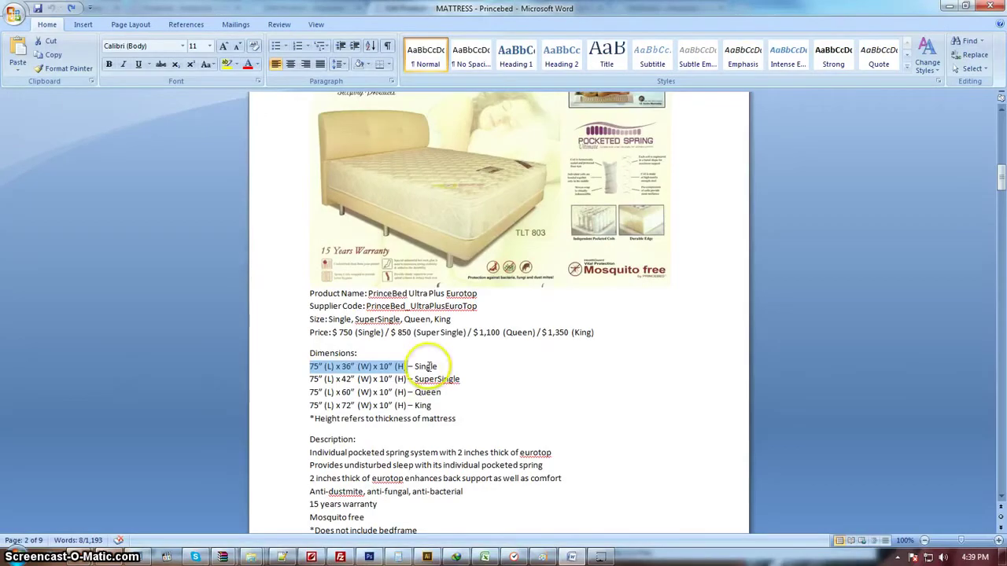
drag(428, 367, 349, 380)
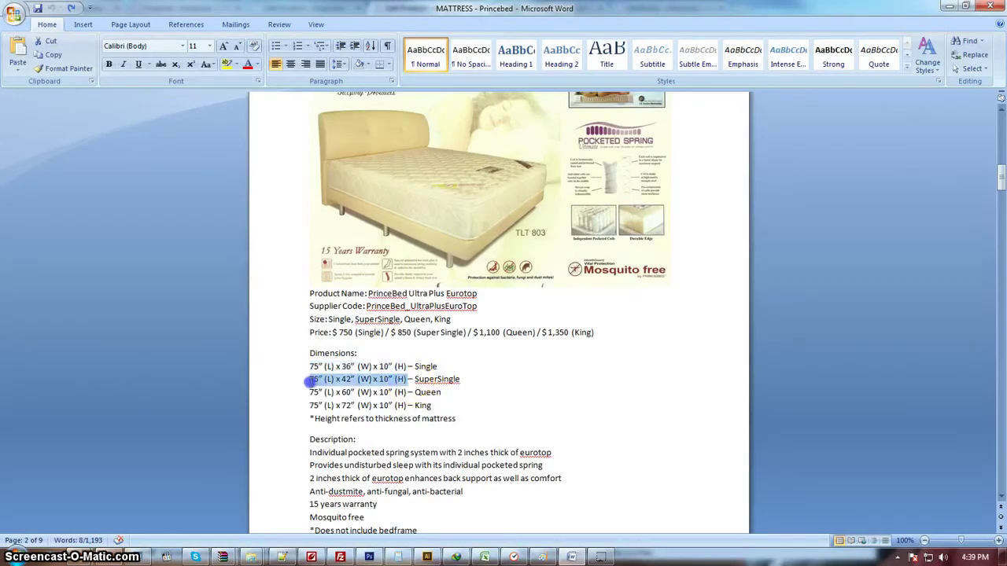
key(alt+Tab)
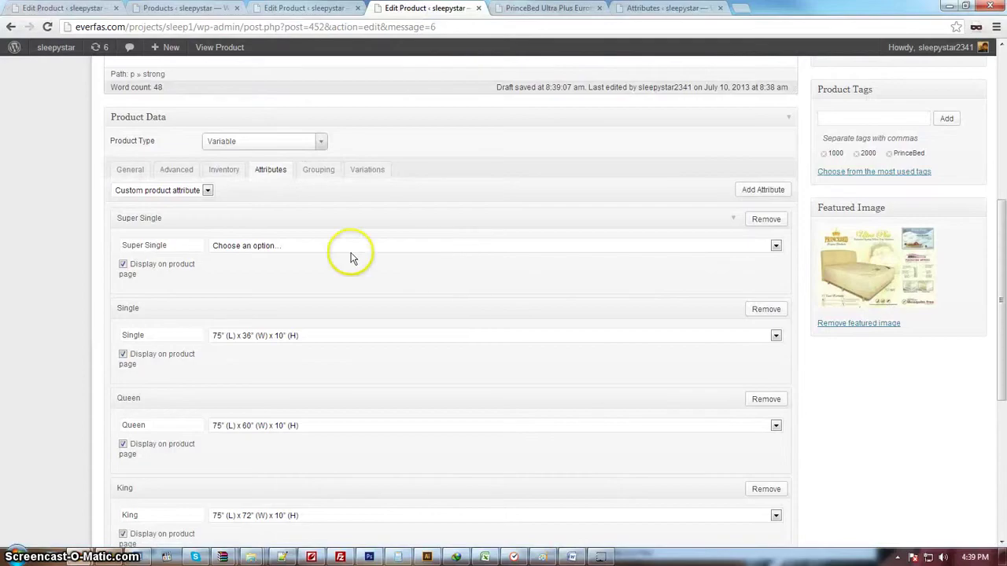
click(275, 247)
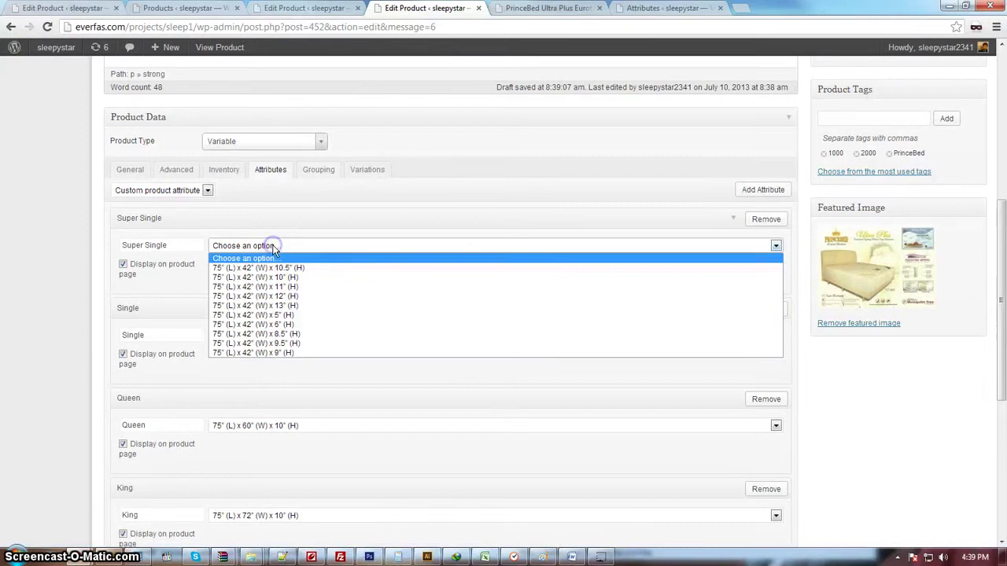
click(322, 277)
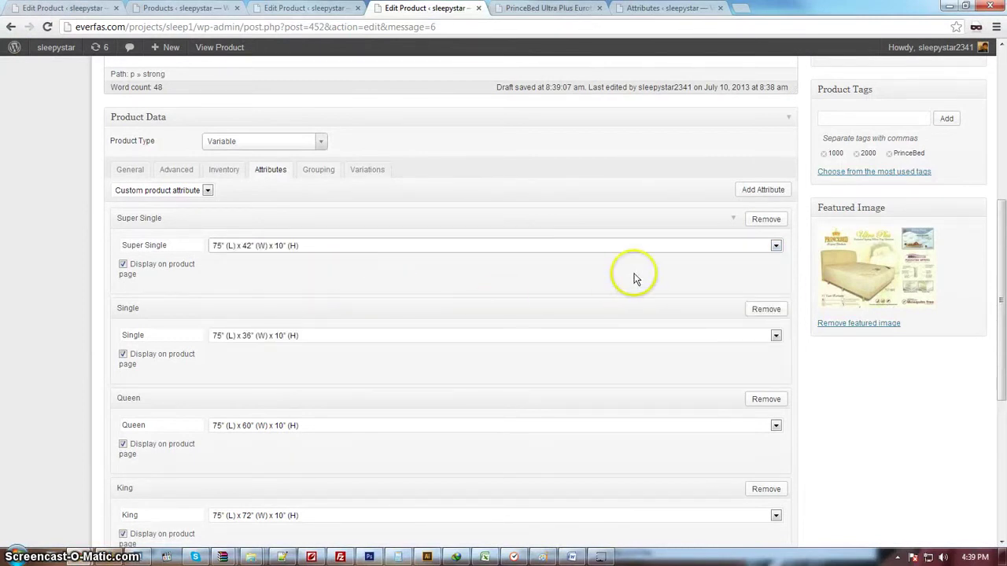
Review the four size attributes and update the published product to save them.
scroll(631, 277, down, 2)
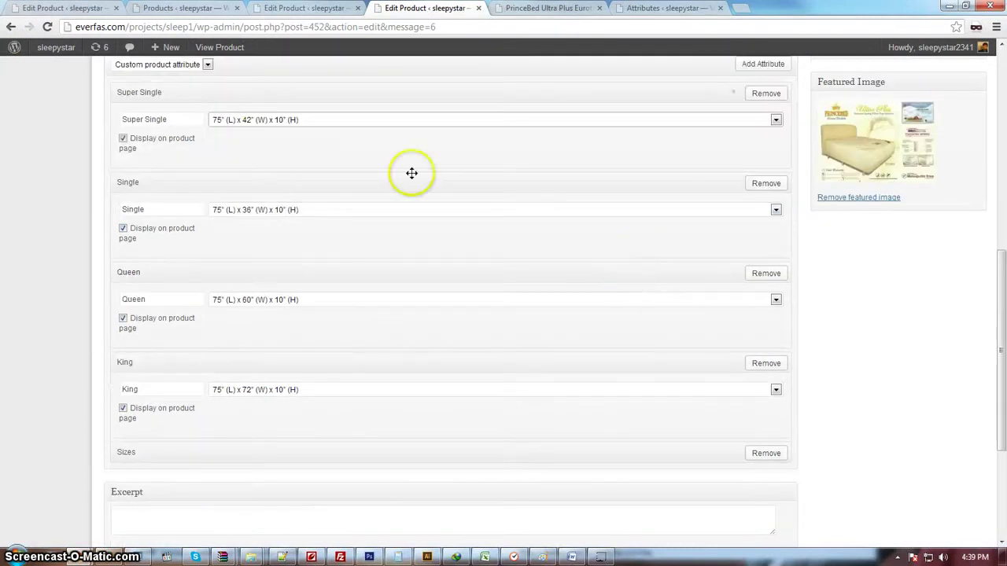
scroll(486, 280, up, 3)
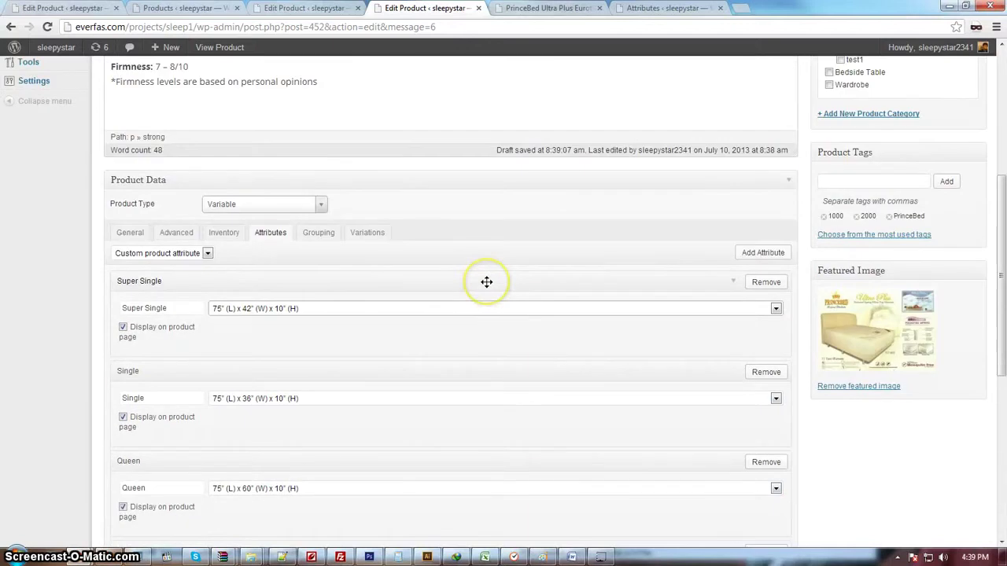
scroll(699, 247, up, 2)
scroll(551, 371, down, 1)
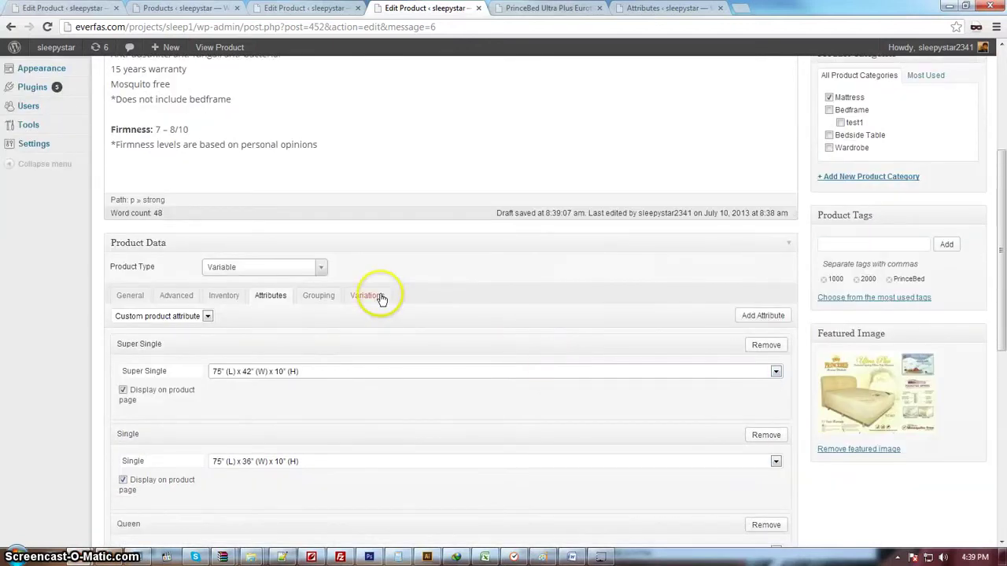
scroll(380, 298, up, 2)
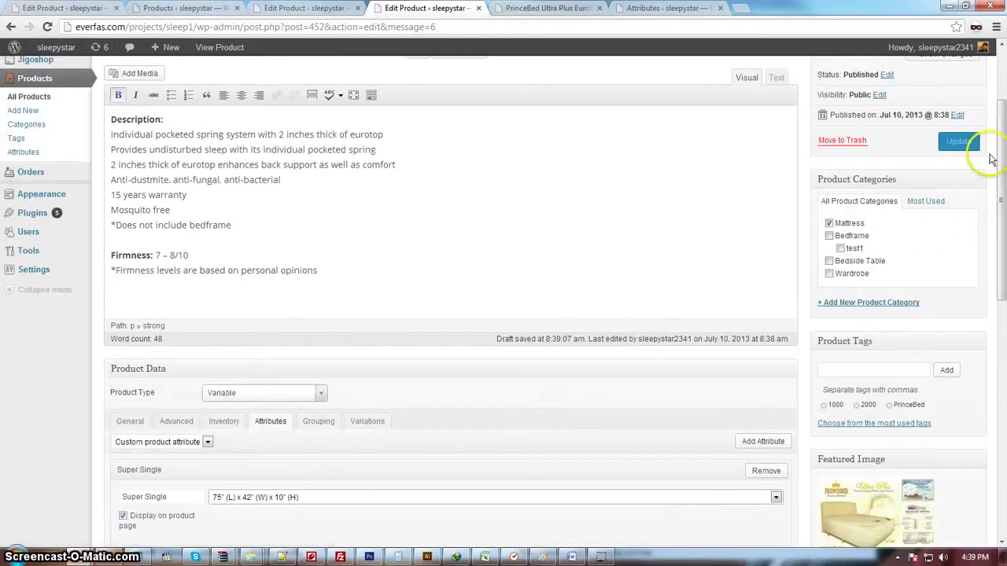
click(964, 142)
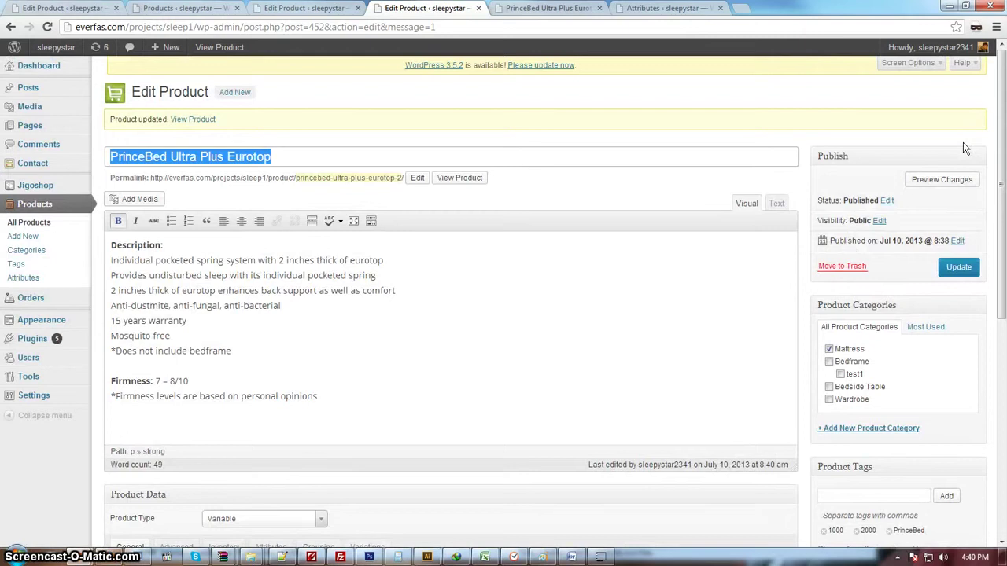
Reload the live PrinceBed Ultra Plus Eurotop product page and check the size dimensions below the description.
click(548, 9)
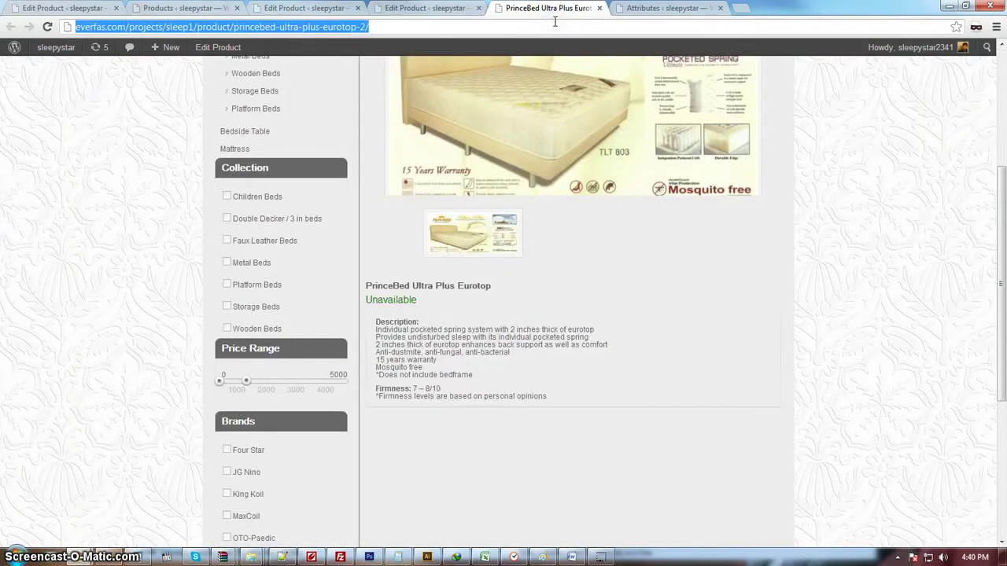
key(Return)
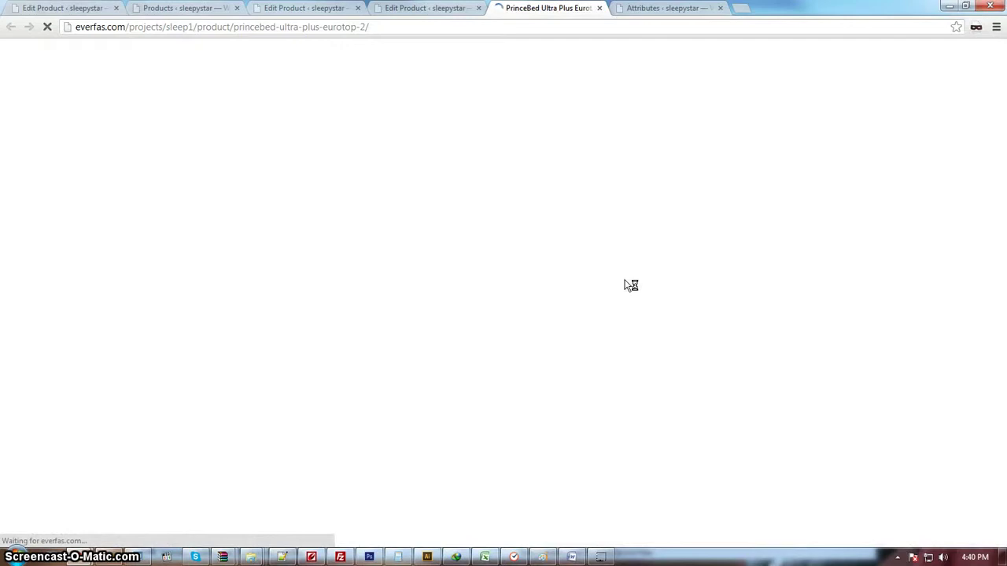
scroll(622, 285, down, 2)
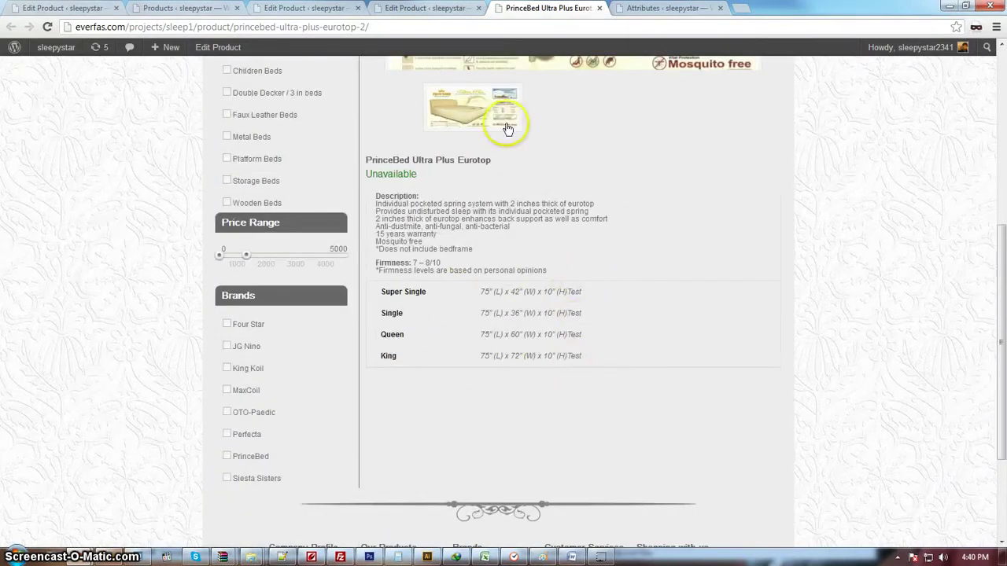
Return to the product editor and compare the default size choices for variations with the sizes enabled in the Sizes attribute.
key(ctrl+shift+Tab)
scroll(517, 281, down, 4)
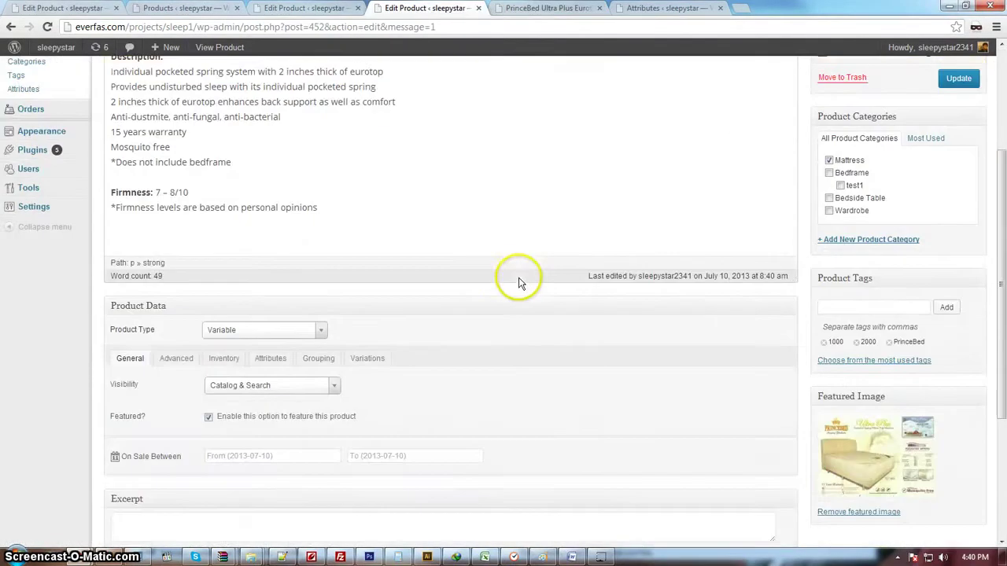
click(376, 295)
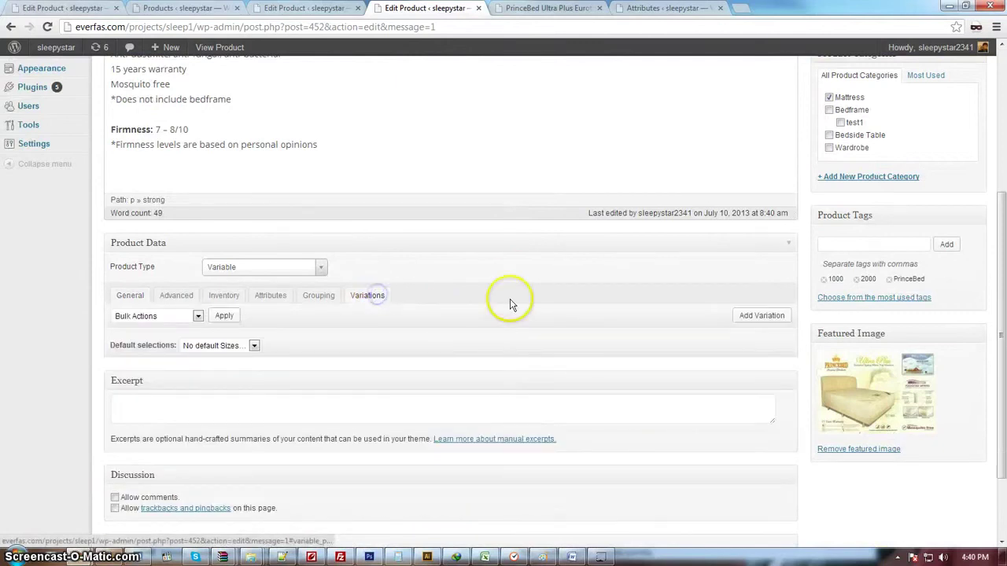
scroll(510, 306, down, 2)
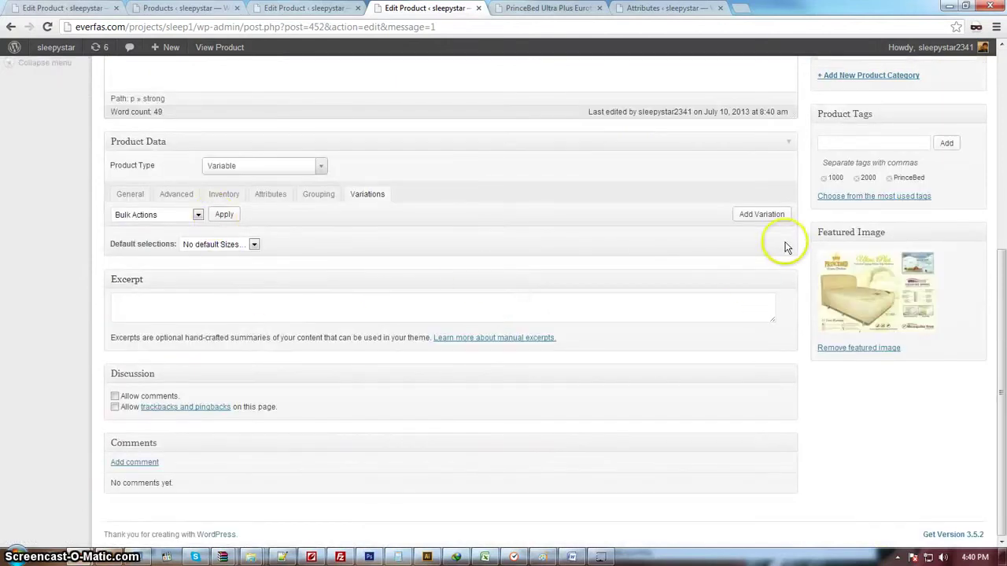
click(253, 244)
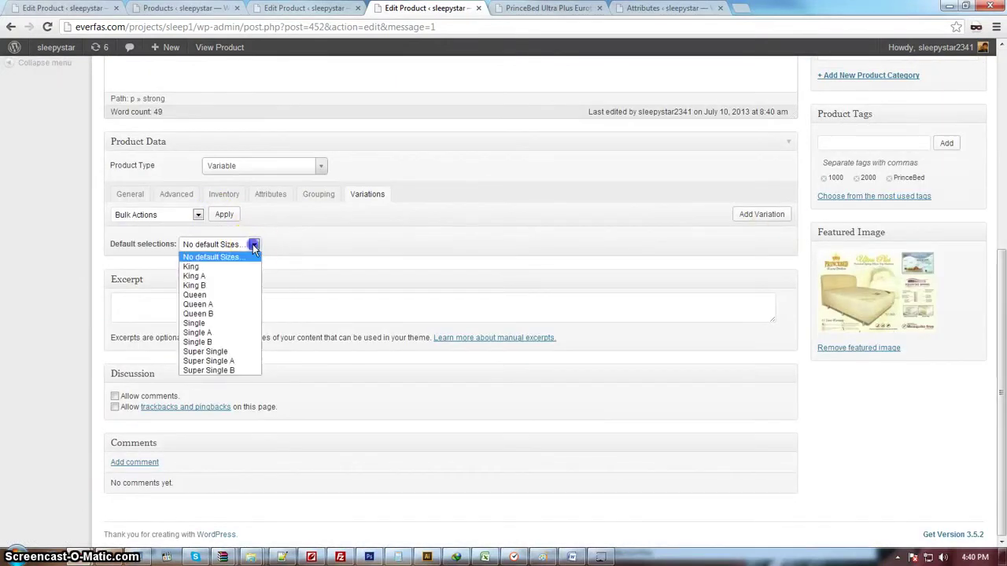
click(161, 245)
click(268, 194)
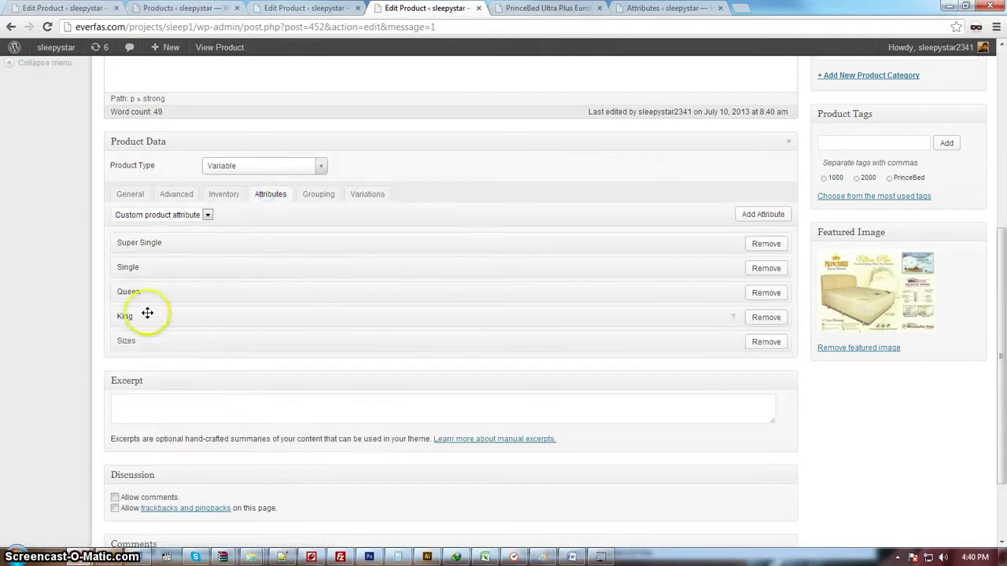
click(731, 342)
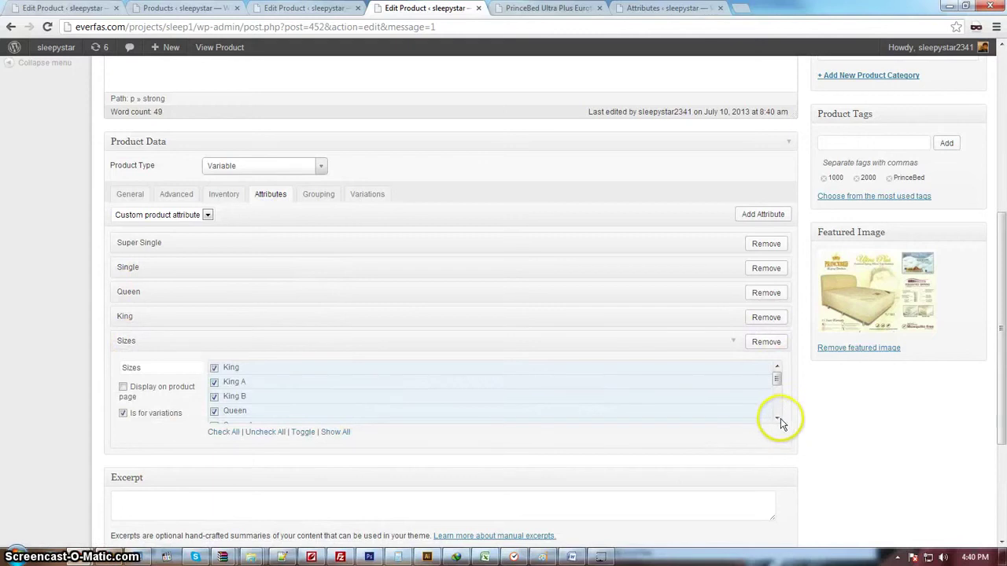
scroll(749, 391, down, 3)
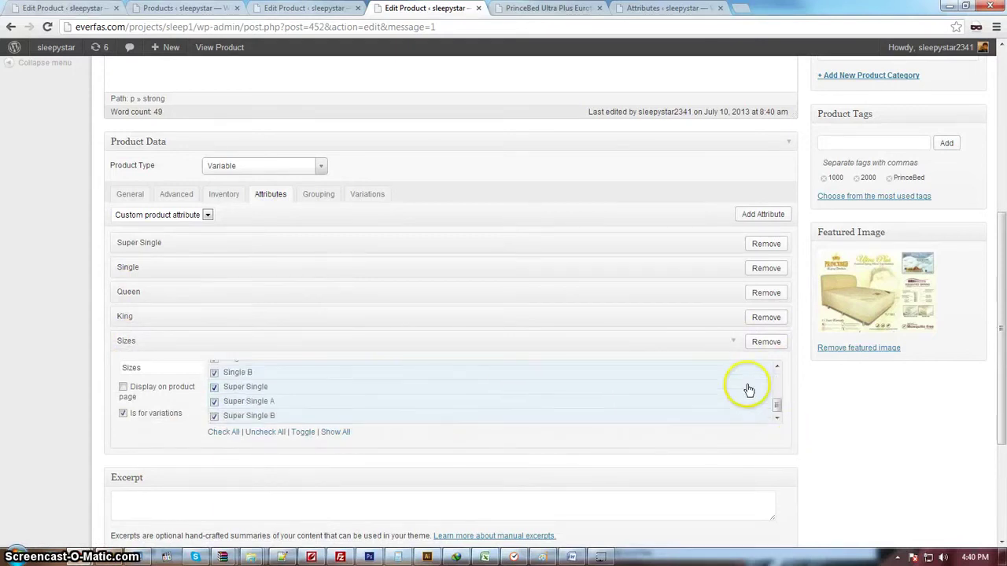
scroll(749, 391, down, 2)
scroll(705, 288, up, 2)
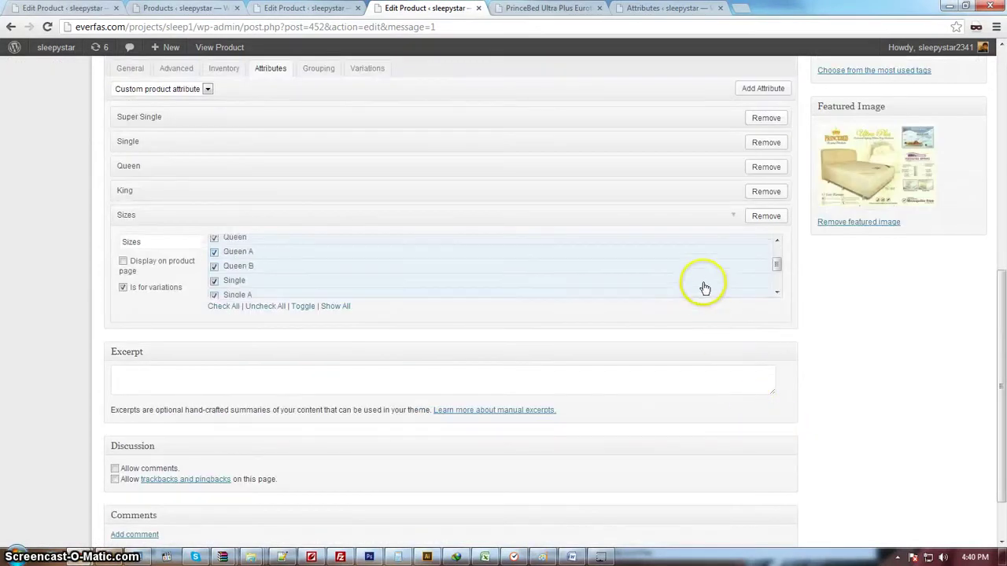
scroll(704, 289, up, 3)
Set the default selection for the product's variations to King.
click(381, 132)
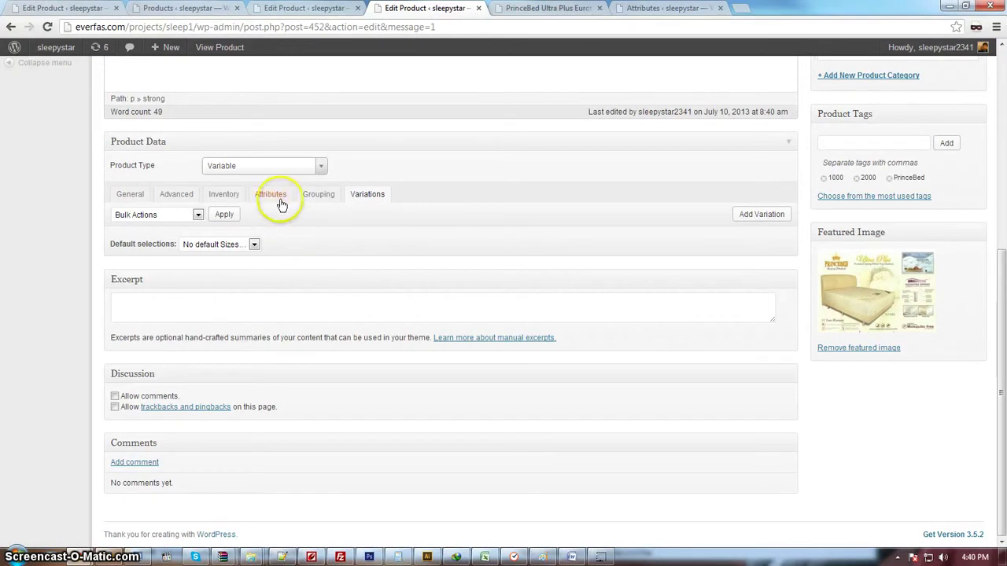
click(255, 245)
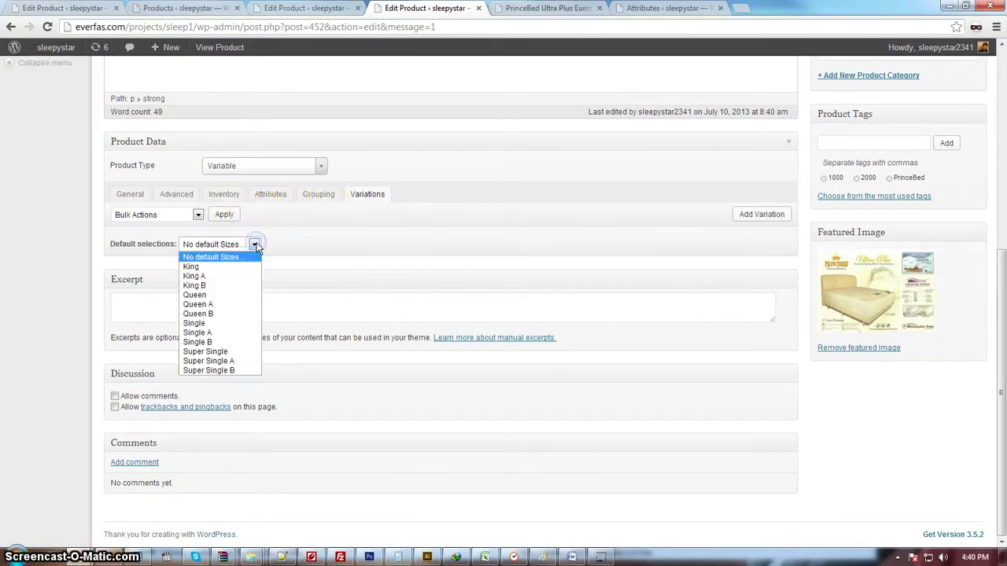
click(225, 268)
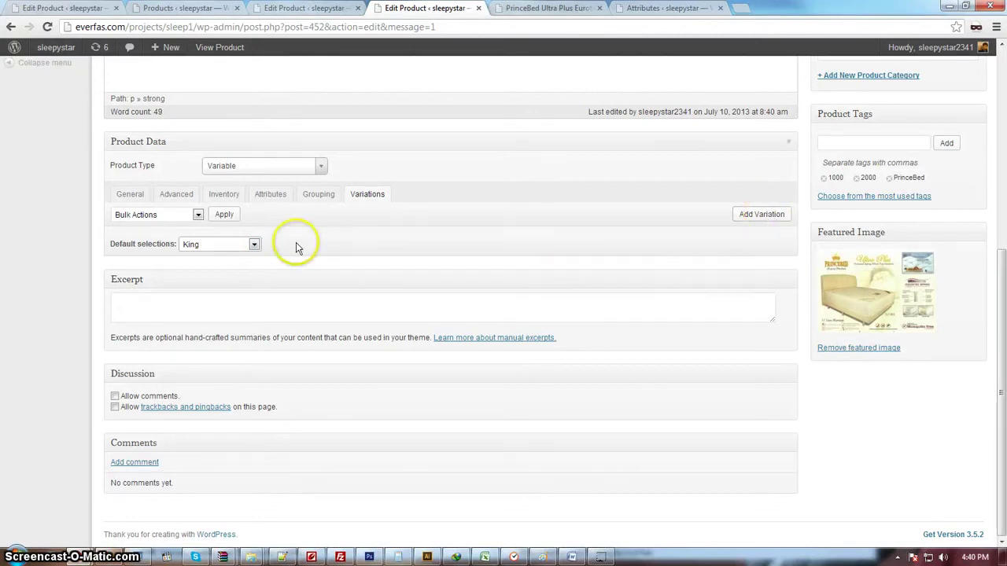
Add a variation to the product and look up the King price in the MATTRESS - Princebed Word document.
click(767, 221)
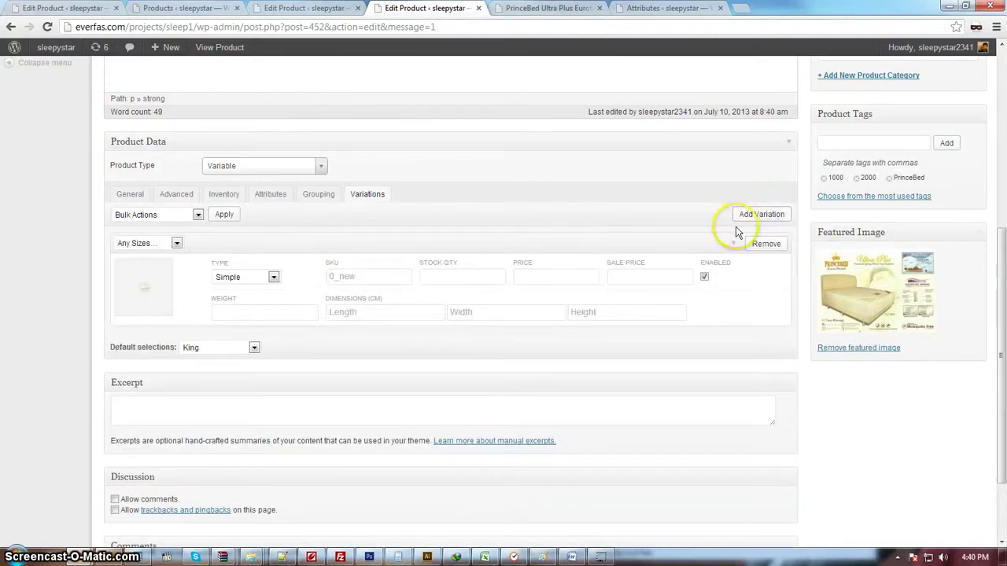
click(369, 276)
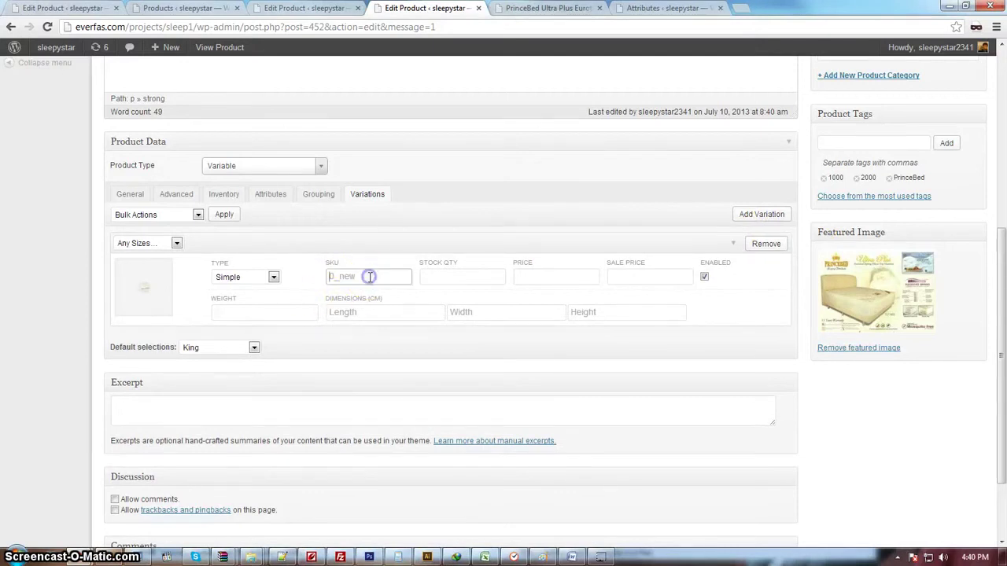
click(574, 555)
click(522, 392)
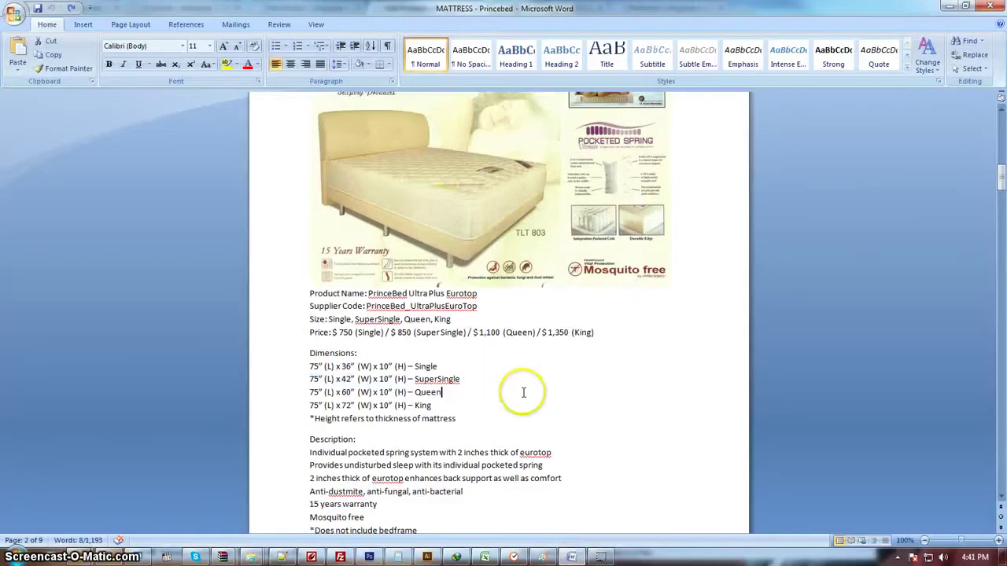
scroll(506, 366, down, 2)
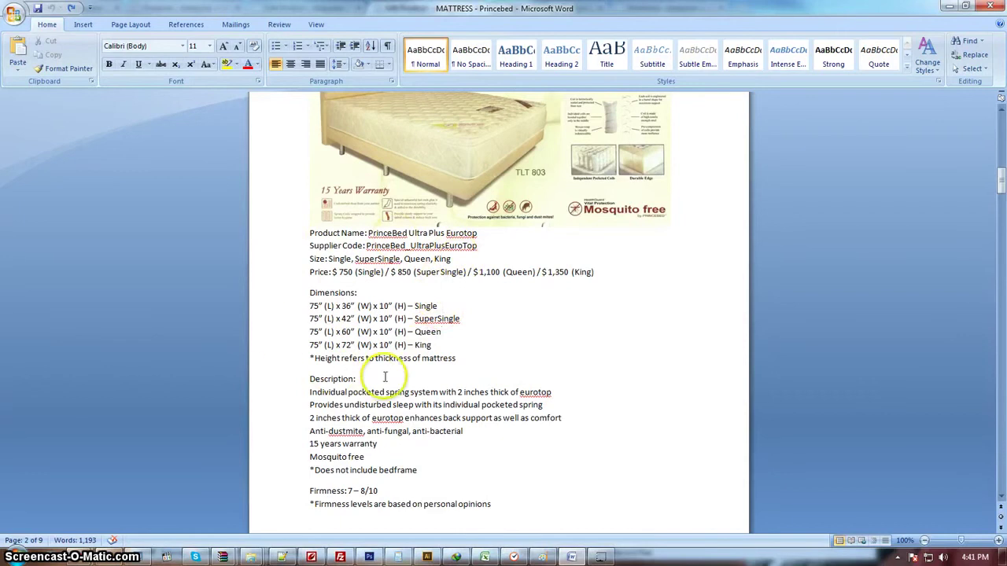
click(444, 306)
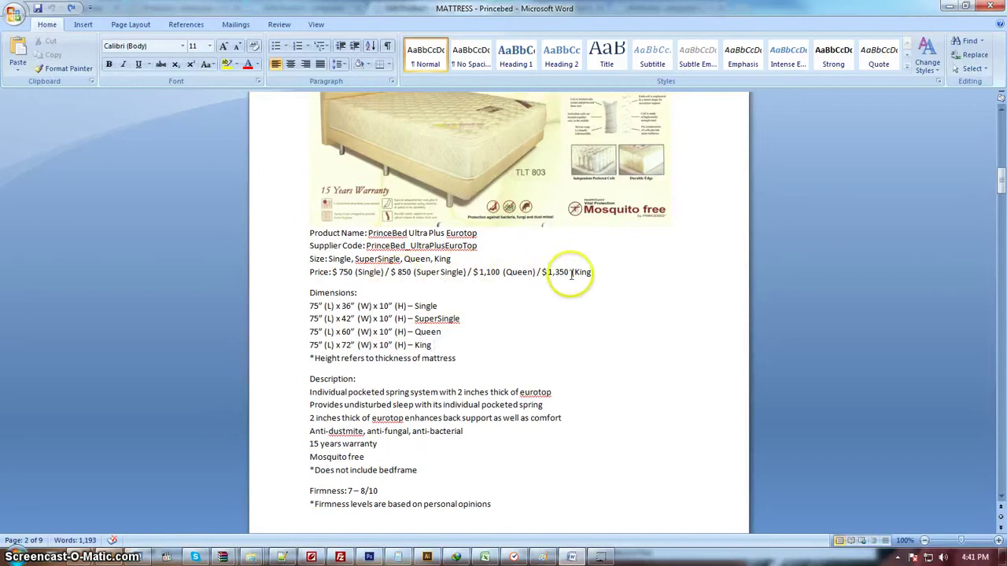
drag(595, 272, 542, 272)
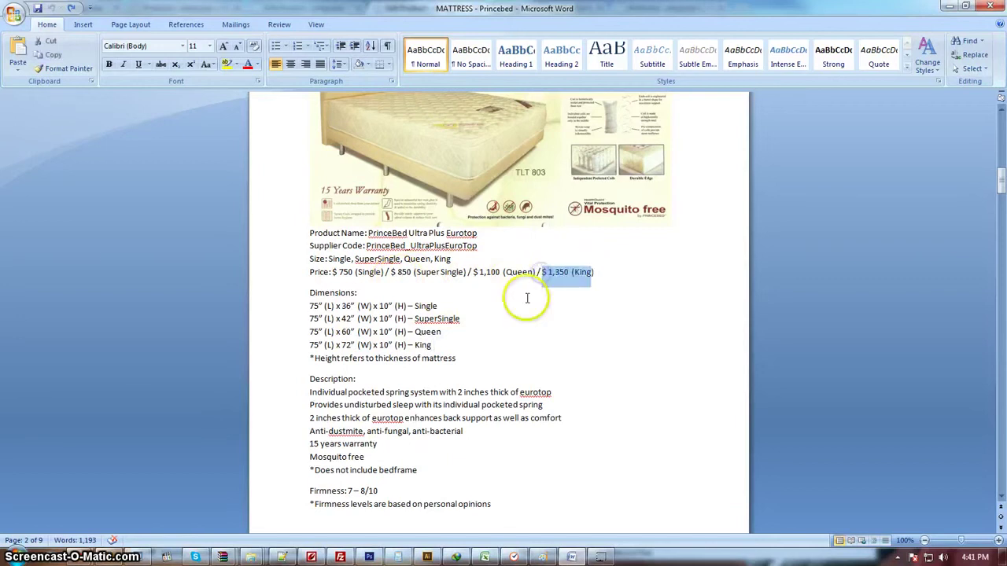
Switch back to the product editor in Chrome and set the new variation's price to 1350.
click(87, 557)
click(240, 503)
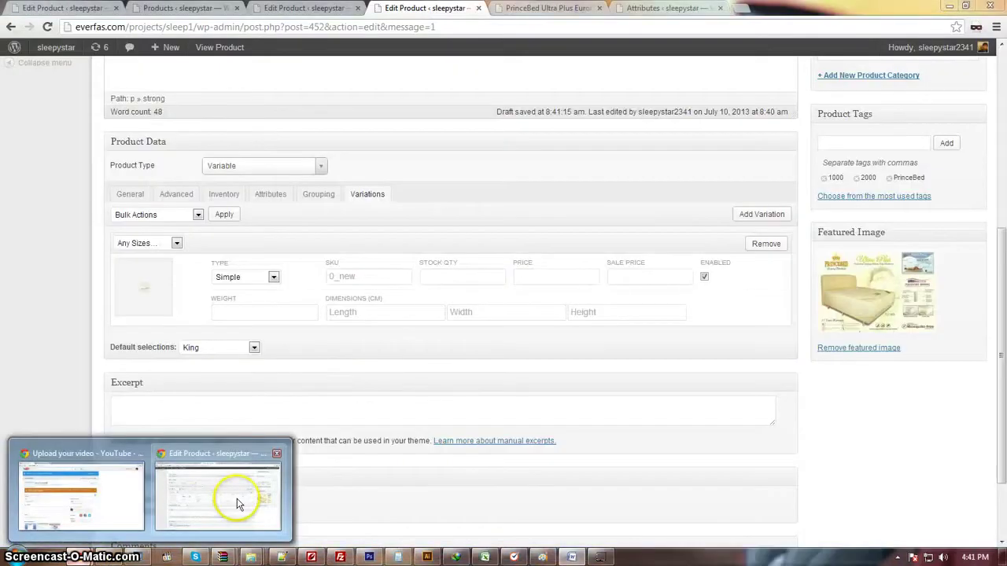
click(371, 276)
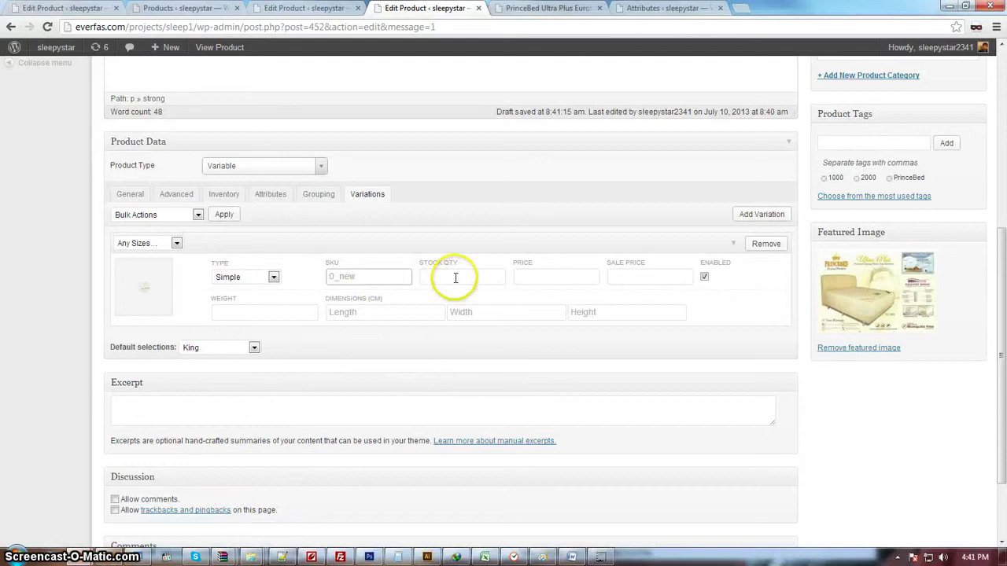
click(456, 278)
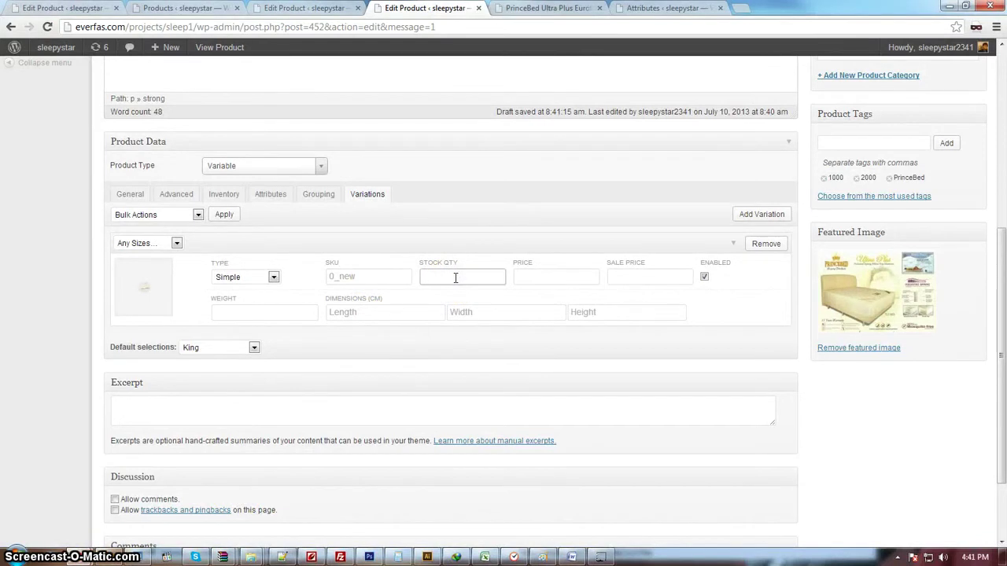
click(553, 279)
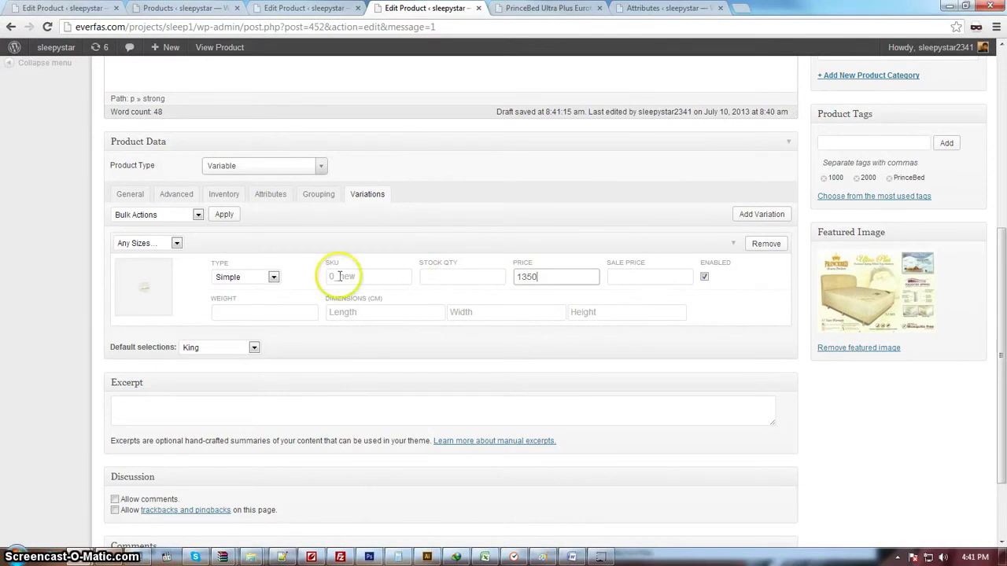
Examine the type choices of the new variation and the bulk actions offered for variations.
click(274, 277)
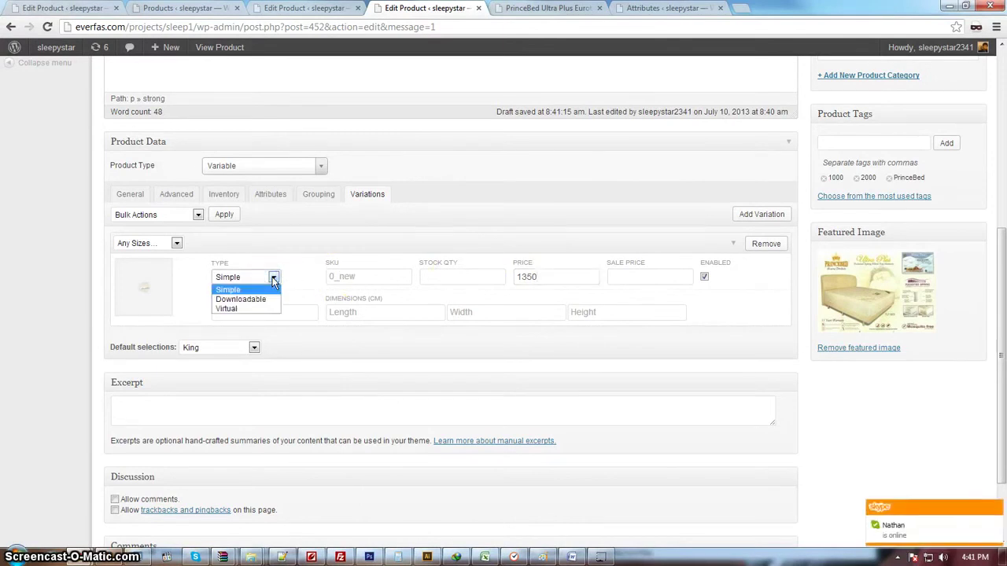
click(273, 280)
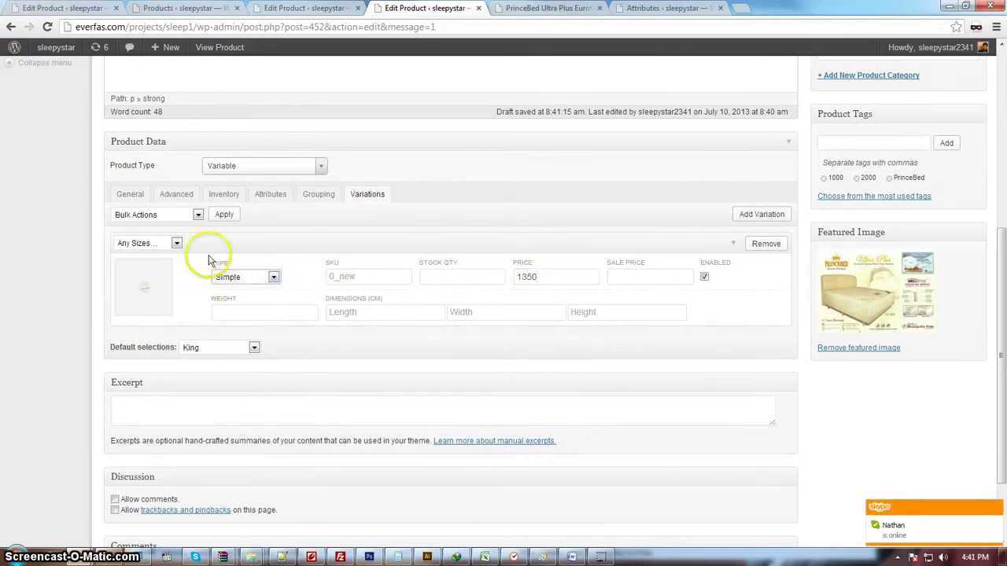
click(197, 216)
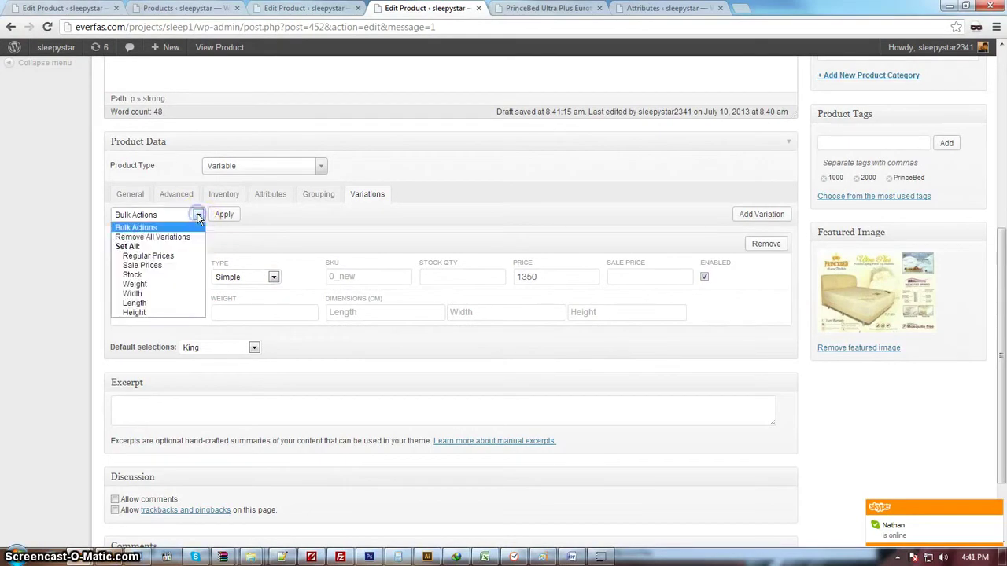
click(197, 216)
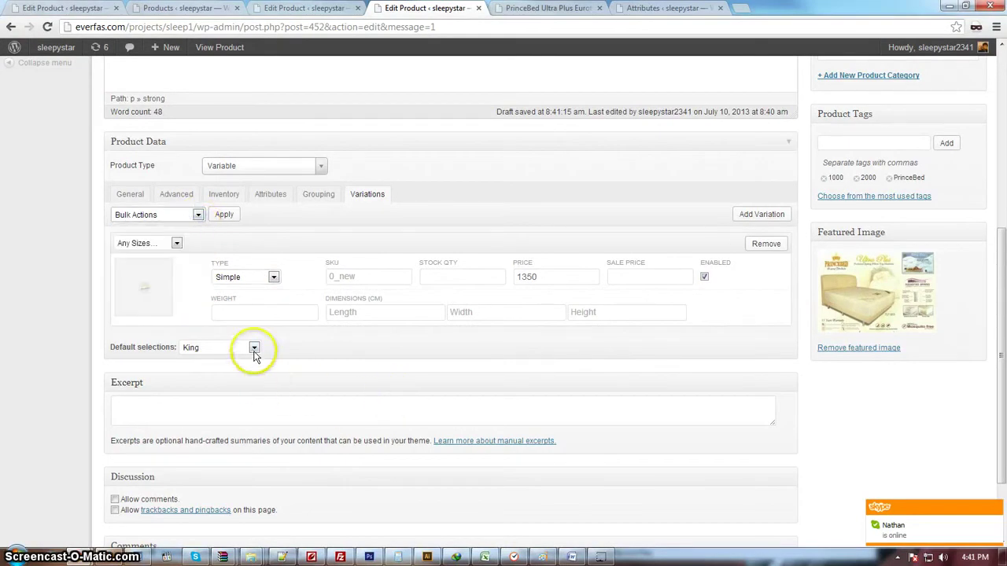
click(733, 244)
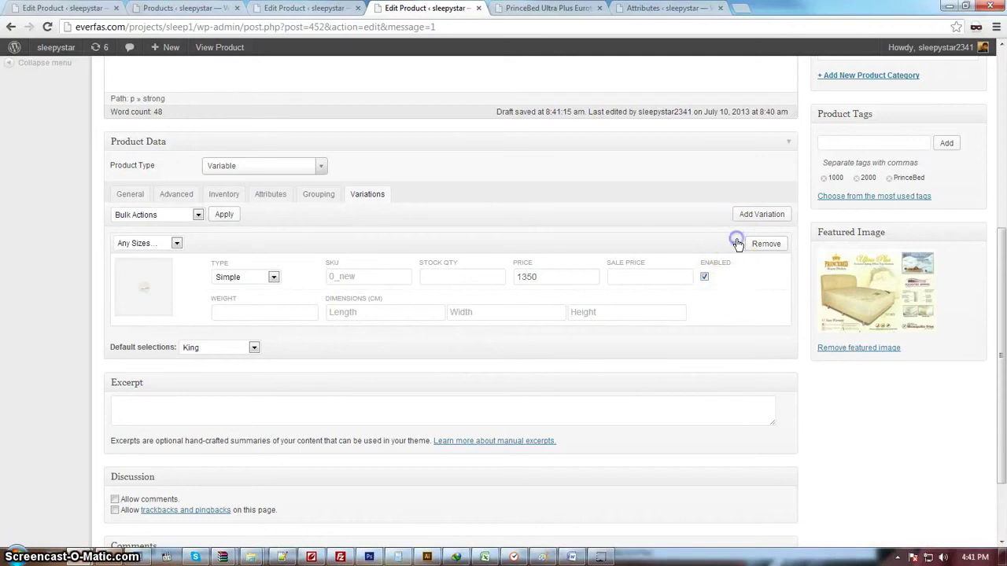
click(732, 243)
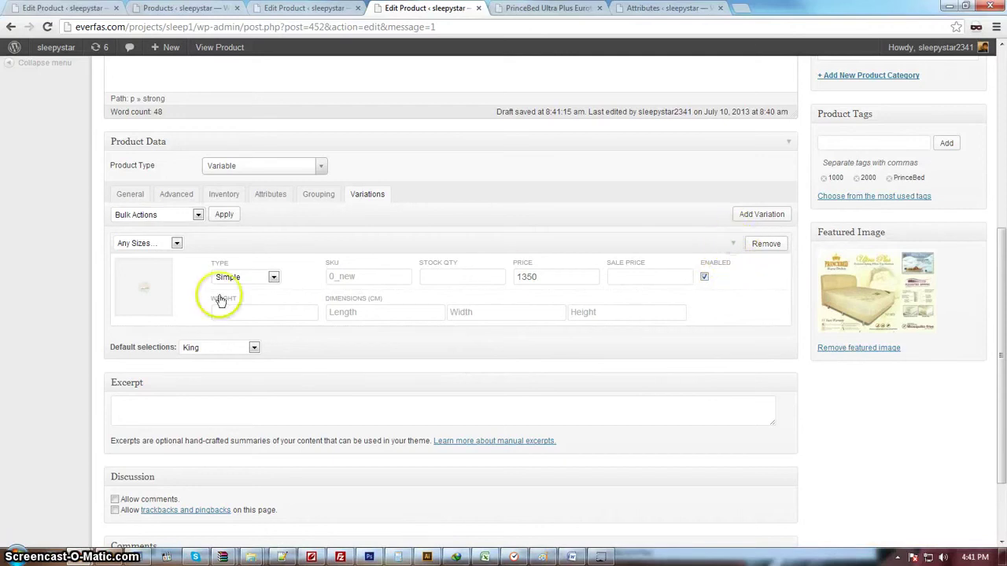
click(197, 215)
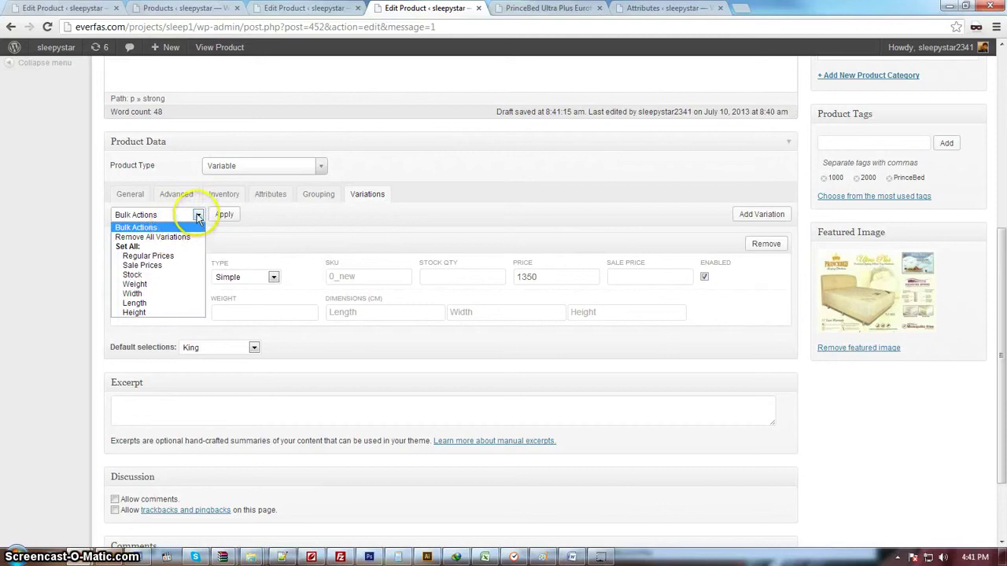
click(196, 215)
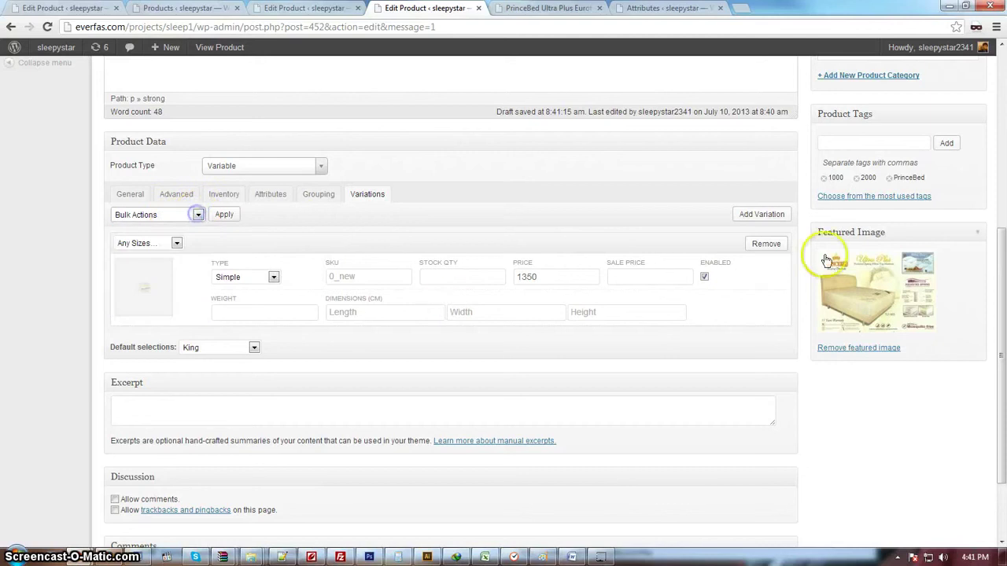
Add a second variation to the product and set its size to Queen.
click(759, 215)
click(176, 243)
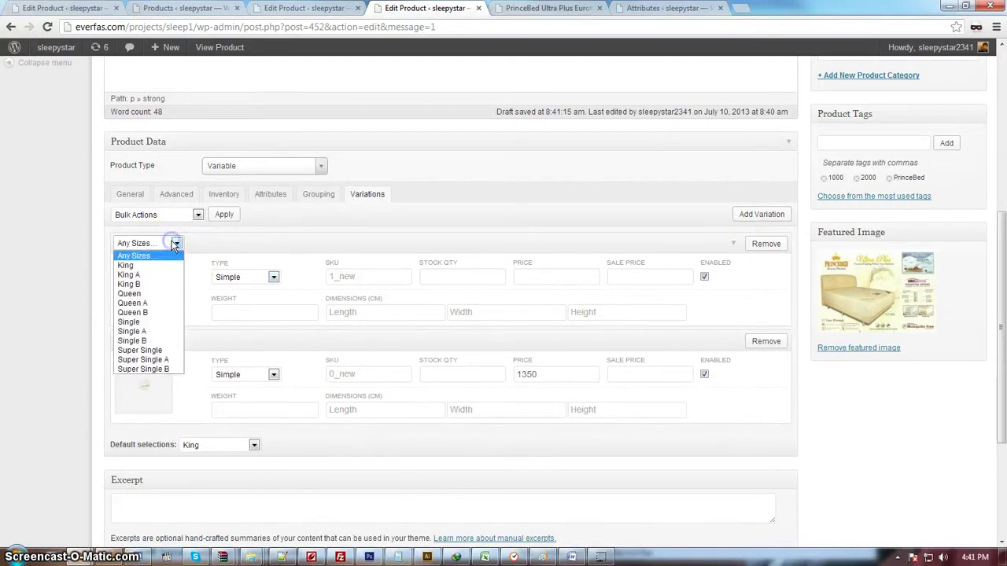
click(141, 294)
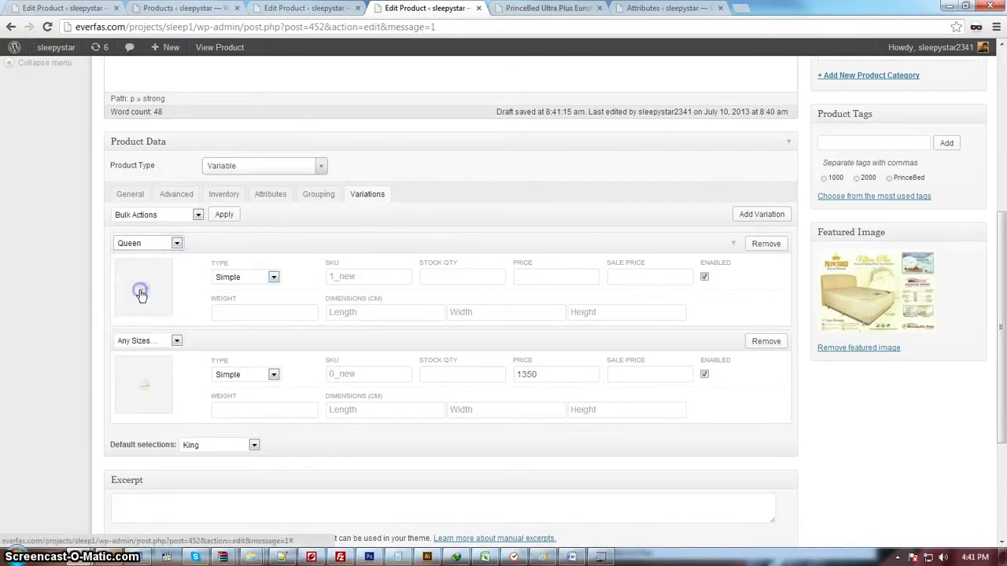
Look up the Queen price in the Word document and set the Queen variation's price to 1100 in the product editor.
click(474, 276)
click(572, 556)
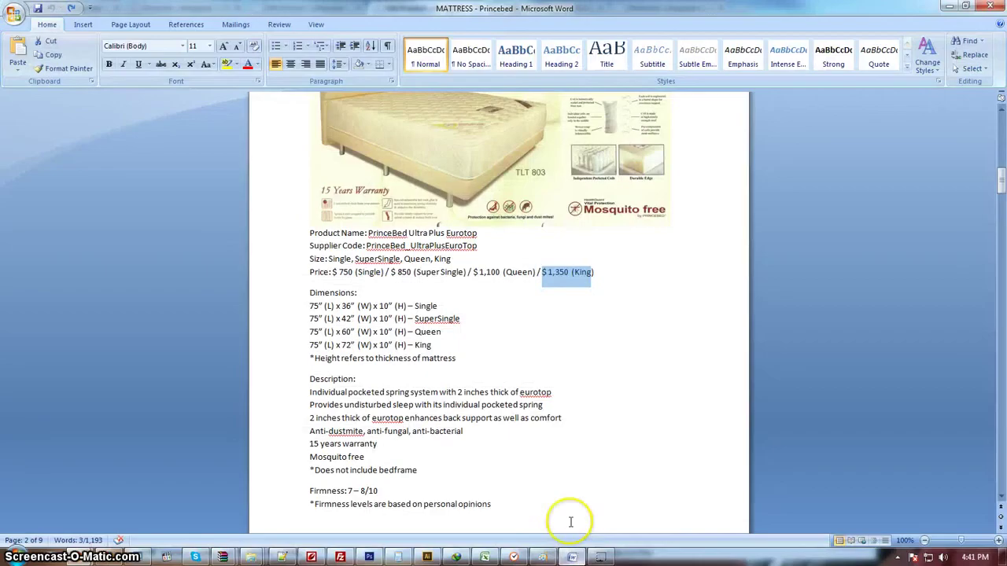
click(528, 272)
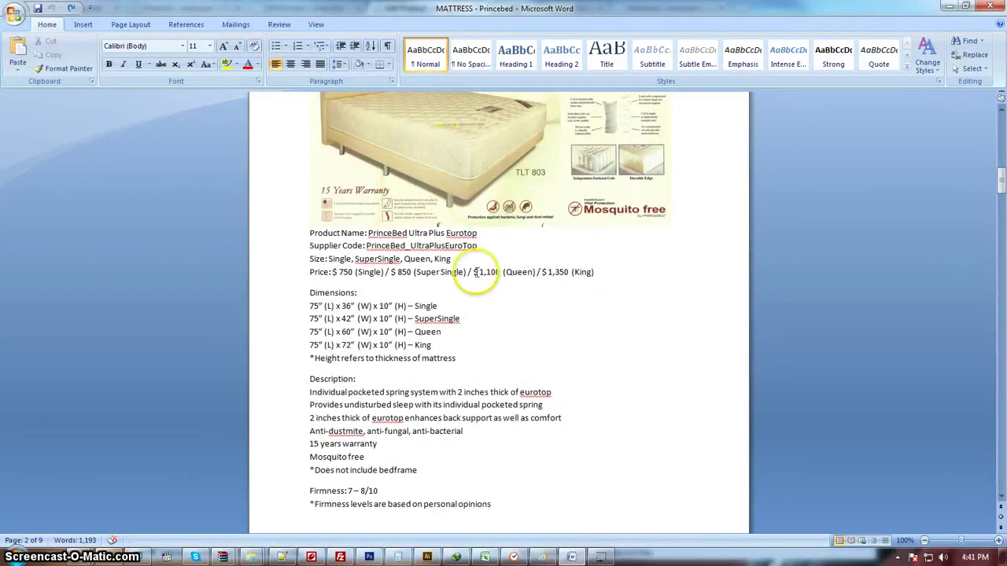
drag(475, 272, 513, 270)
key(alt+Tab)
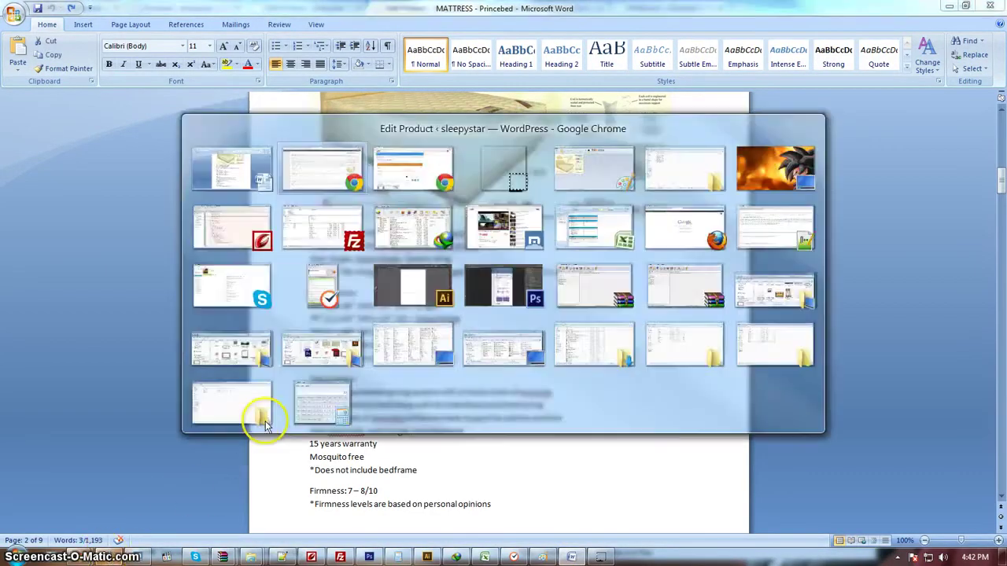
click(532, 277)
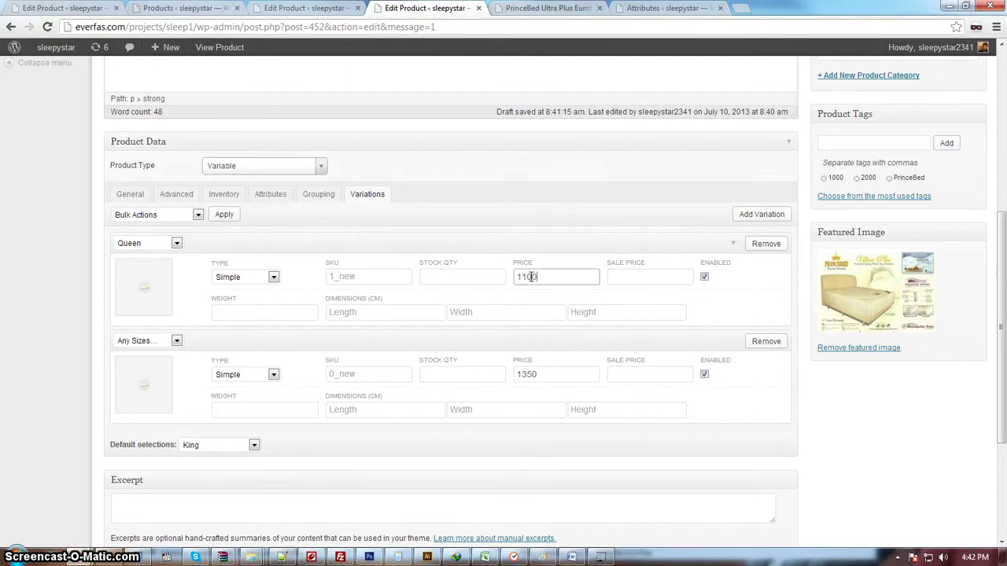
Add a third variation to the product and set its size to Single.
click(760, 215)
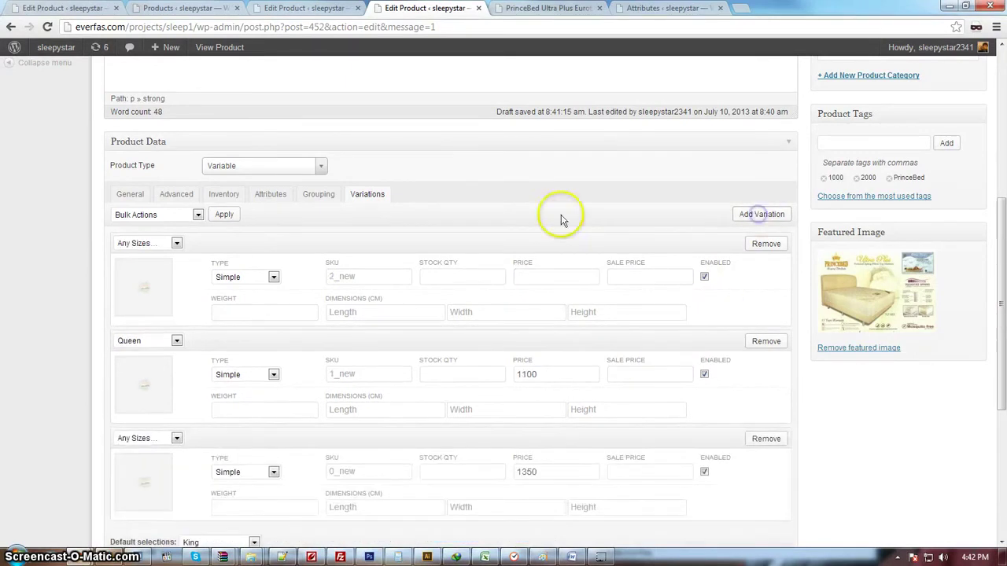
click(178, 244)
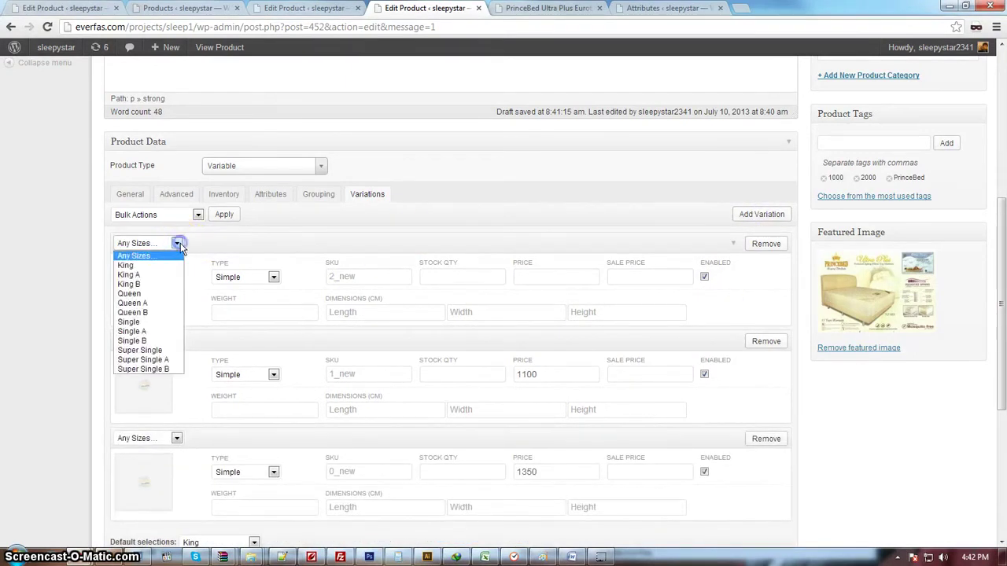
click(146, 323)
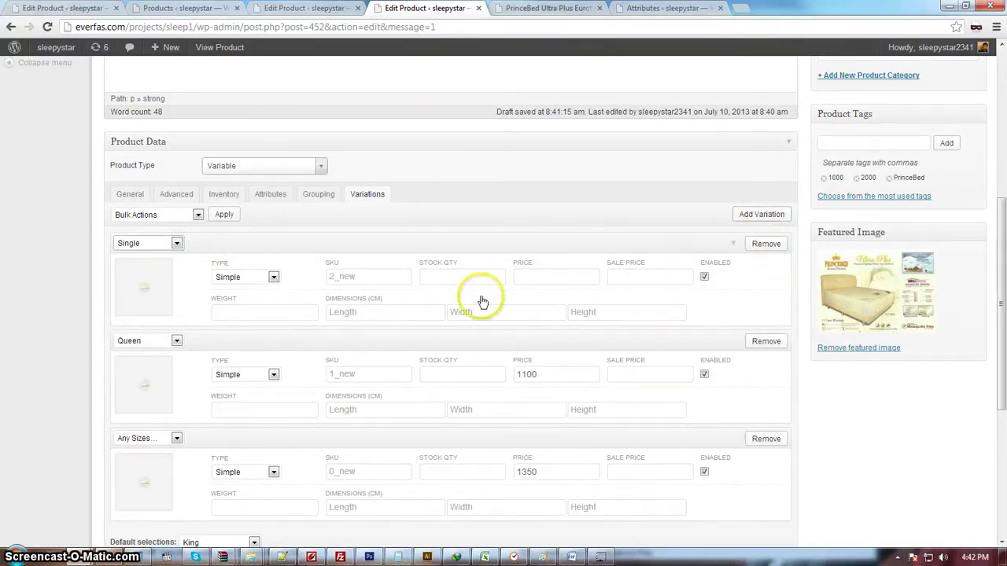
Consult the price list in the Word document and set the Single variation's price to 850 in the product editor.
click(537, 275)
key(alt+Tab)
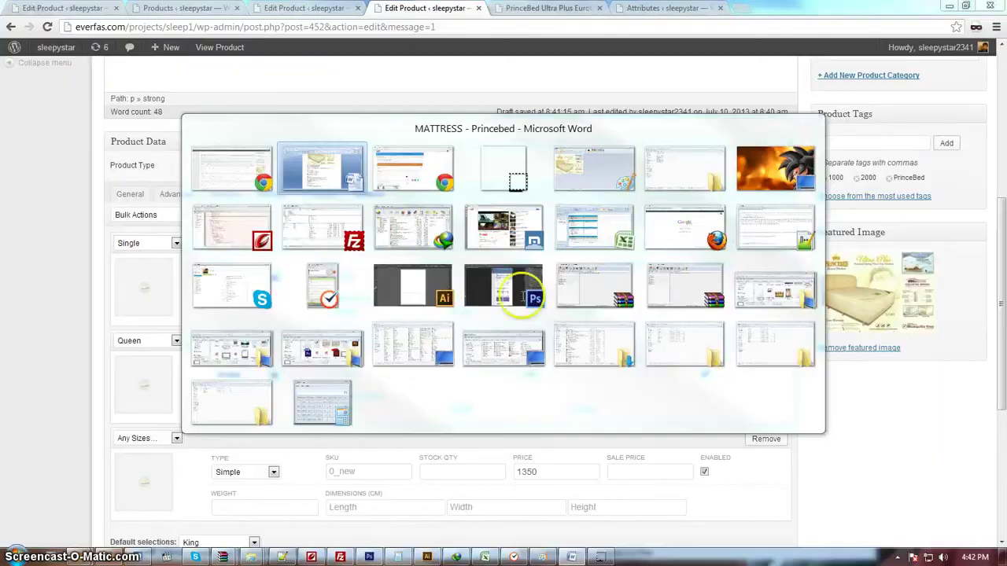
click(445, 332)
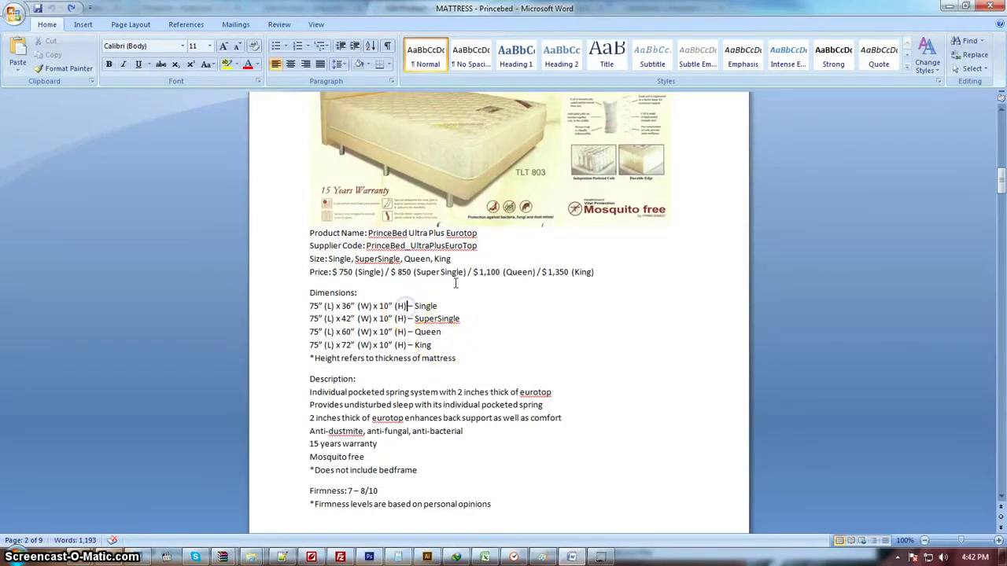
drag(465, 272, 410, 272)
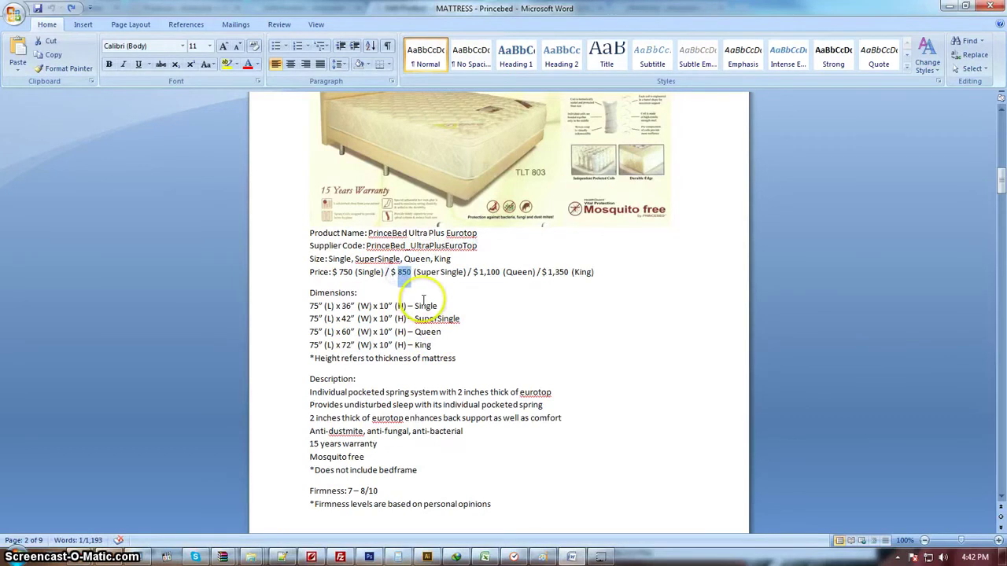
key(alt+Tab)
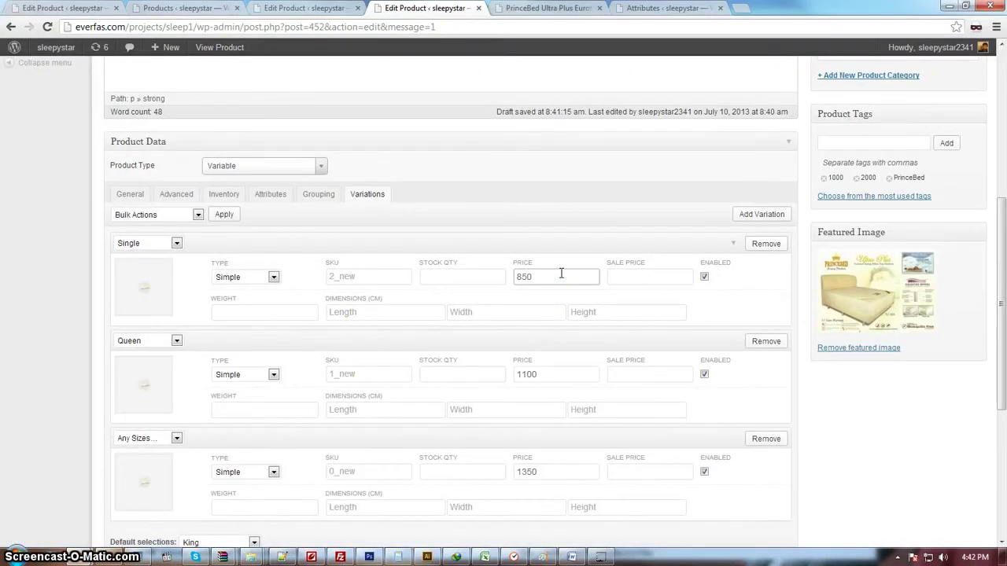
Look up the Single price in the Word document and set the Single variation's price to 750 in the product editor.
key(alt+Tab)
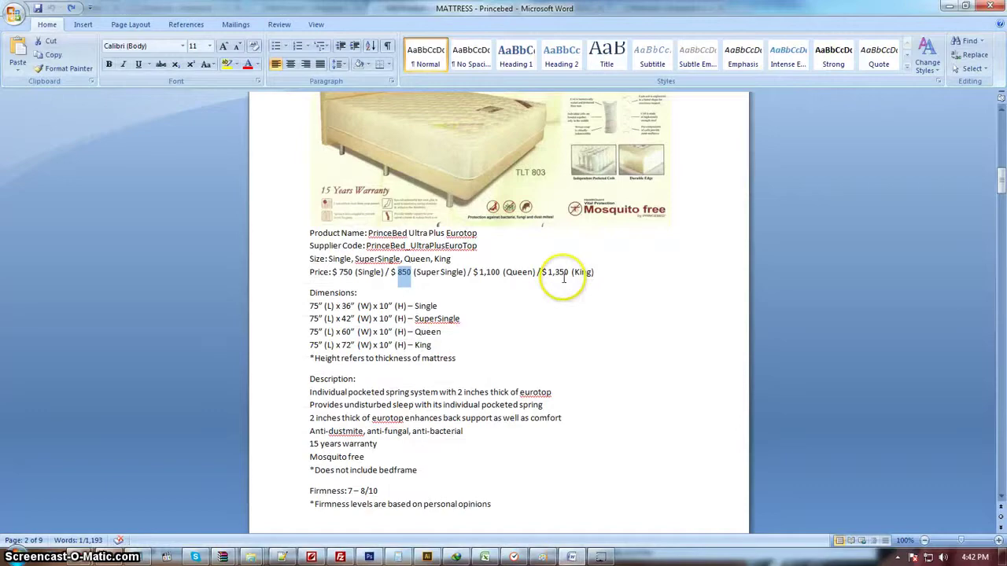
double_click(344, 271)
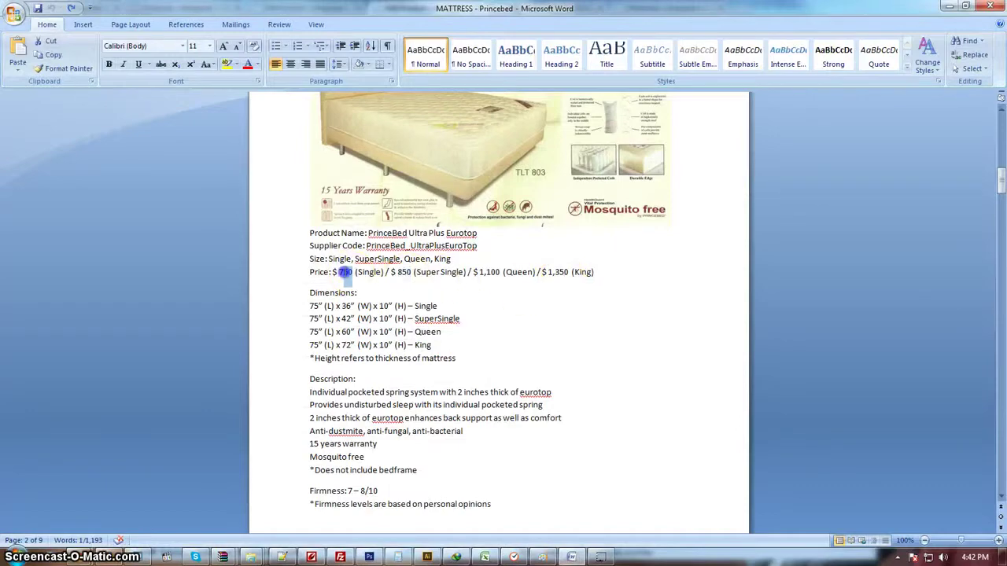
key(alt+Tab)
click(524, 308)
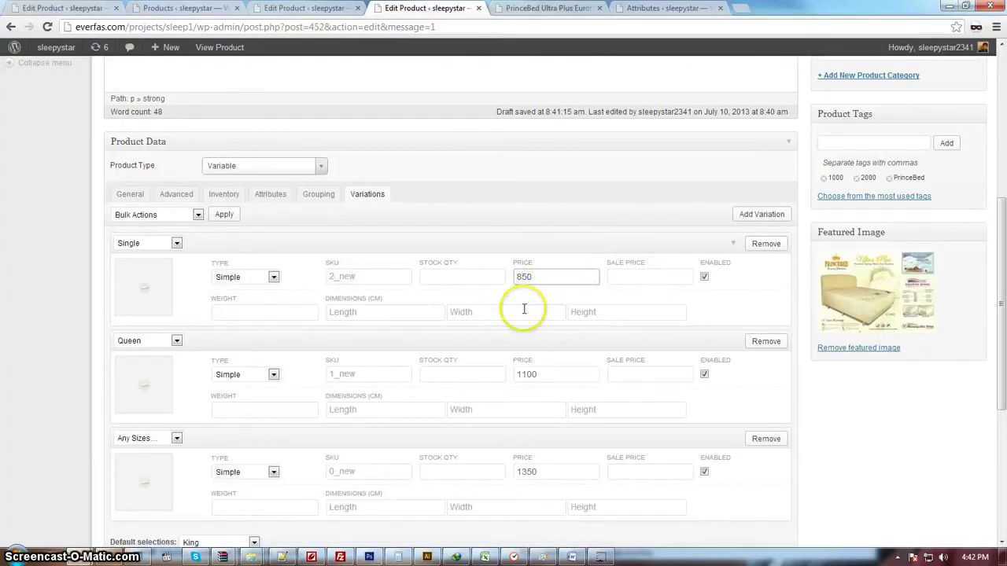
Add a fourth variation to the product and set its size to Super Single.
click(760, 216)
click(180, 246)
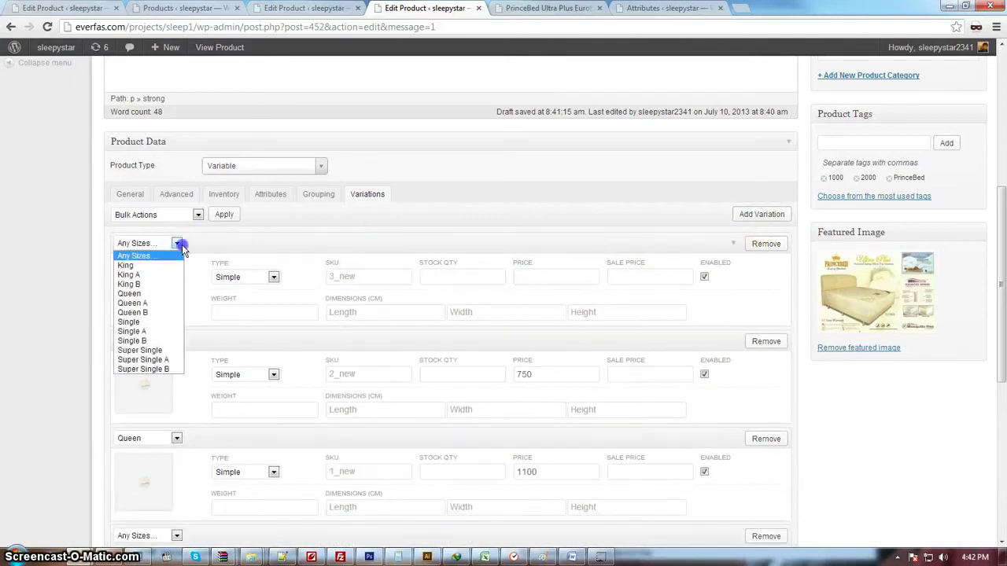
click(149, 268)
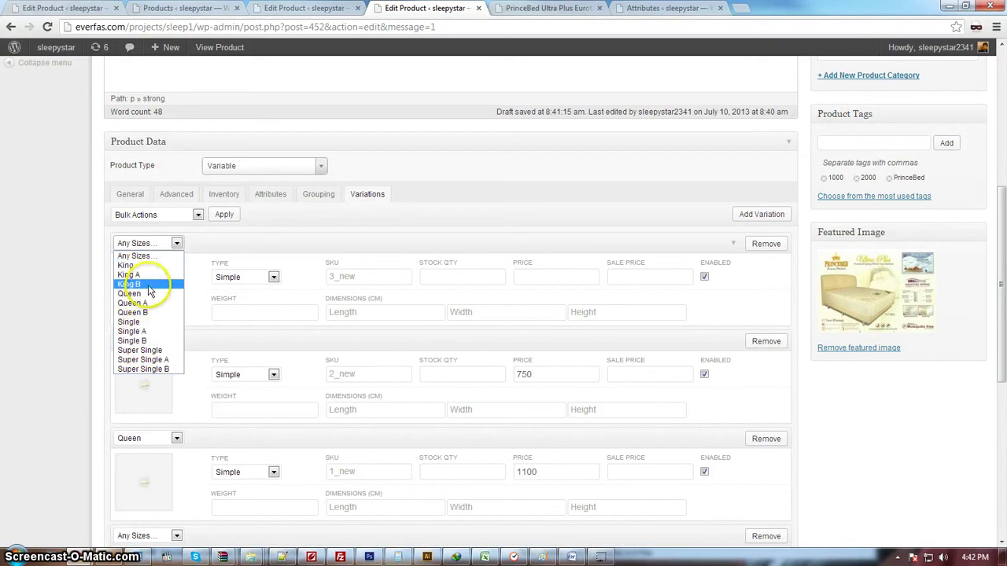
click(154, 350)
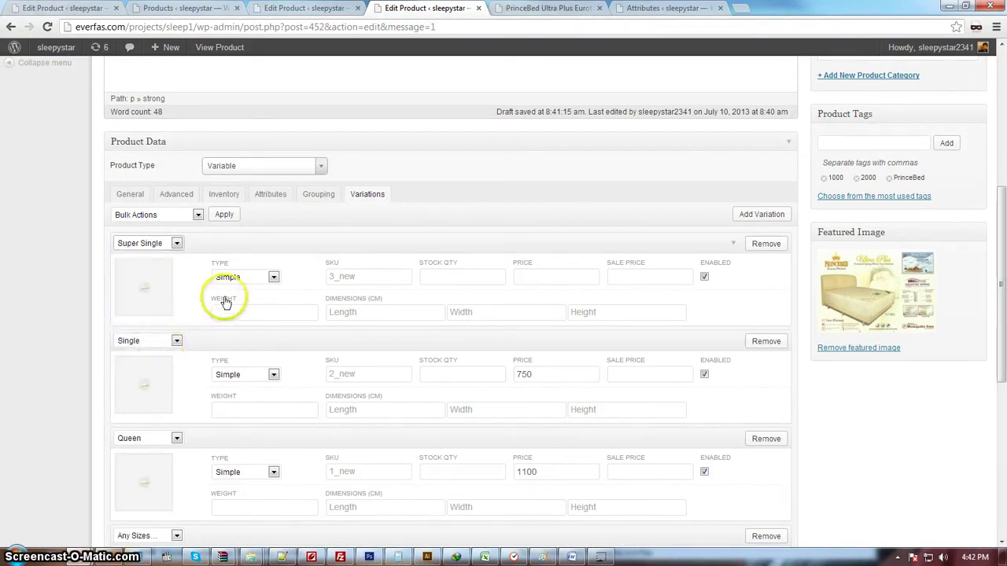
Look up the Super Single price in the Word document and set the Super Single variation's price to 850 in the product editor.
click(569, 277)
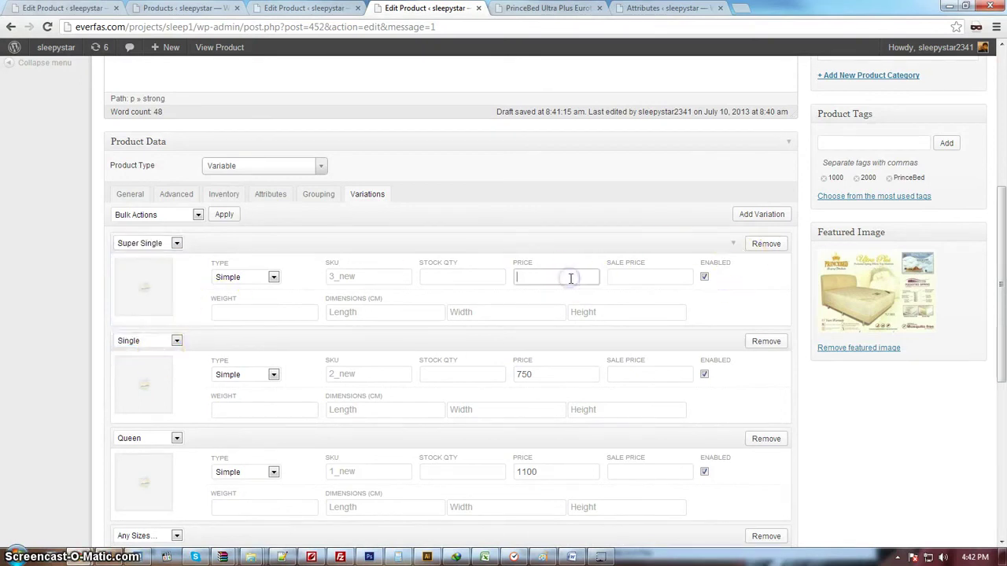
key(alt+Tab)
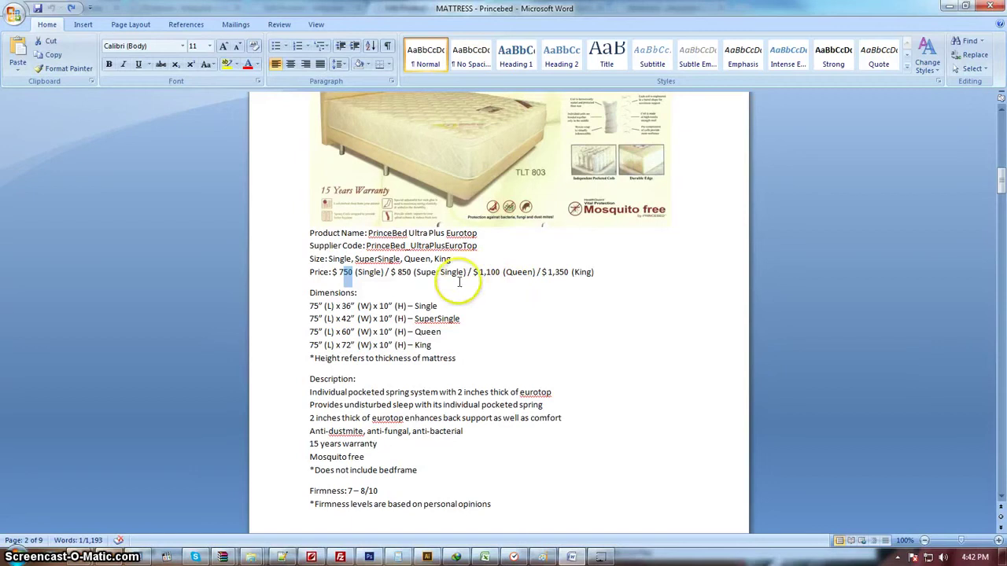
key(alt+Tab)
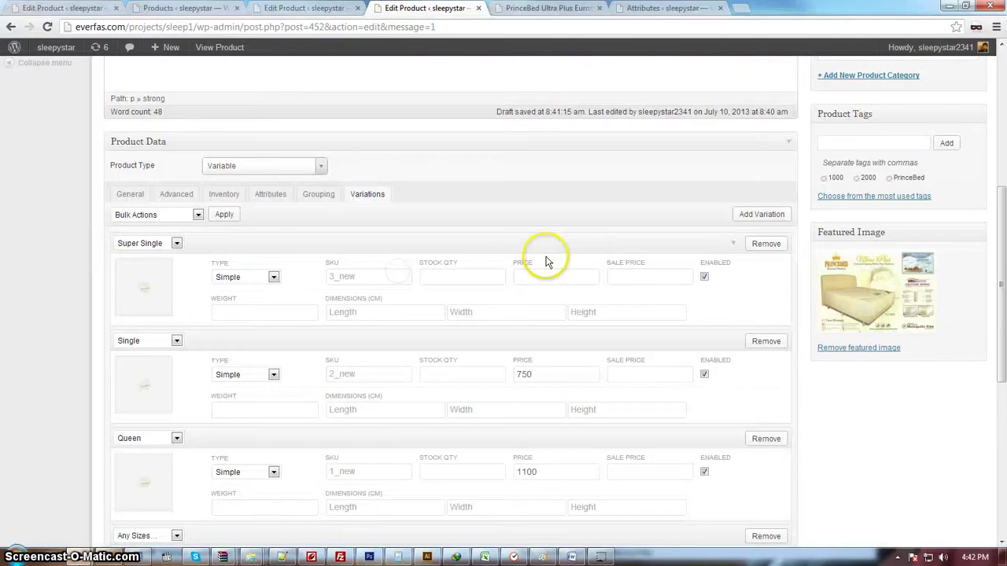
click(564, 273)
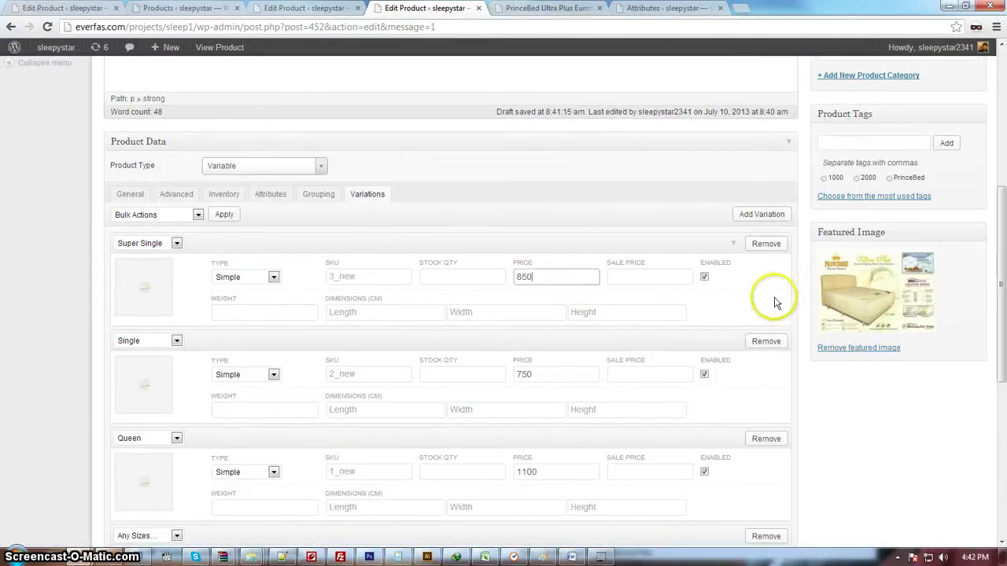
Set the size of the variation priced 1350 to King.
scroll(767, 303, down, 3)
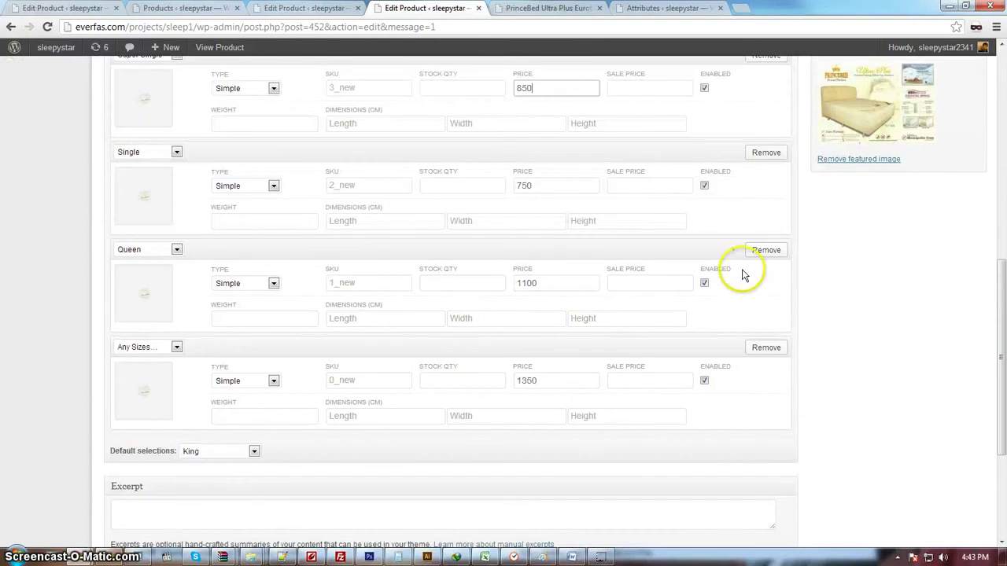
scroll(305, 358, up, 2)
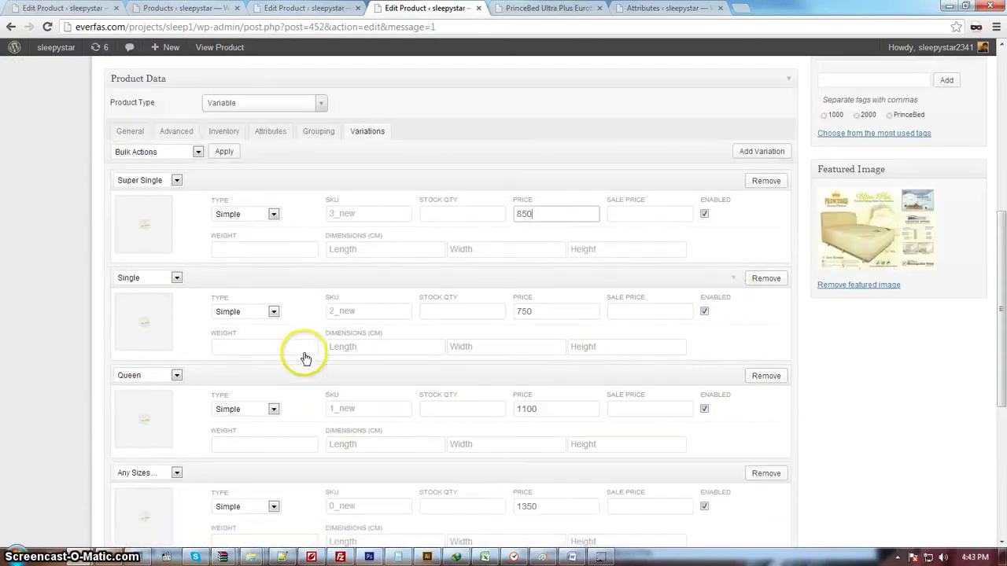
scroll(139, 434, down, 1)
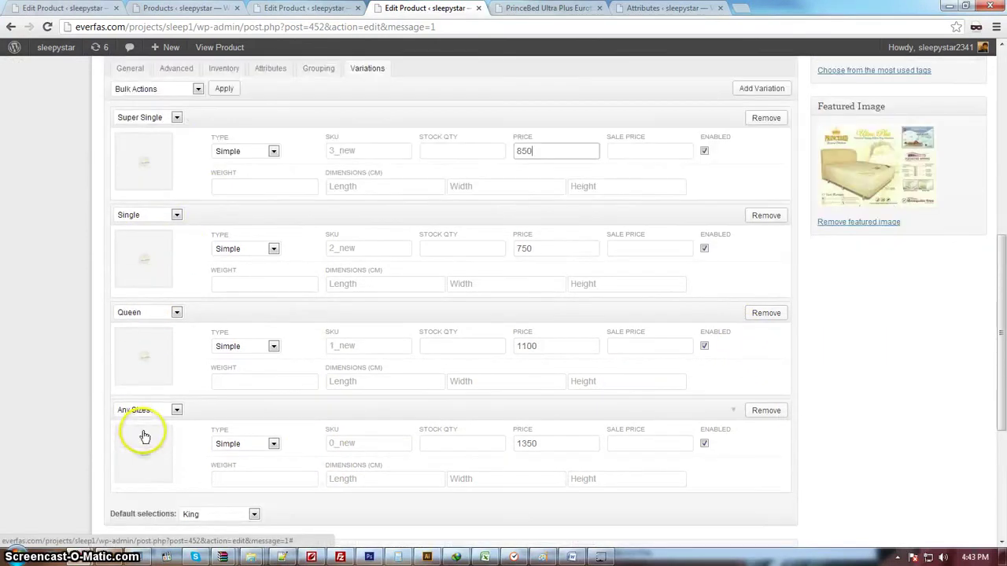
click(177, 411)
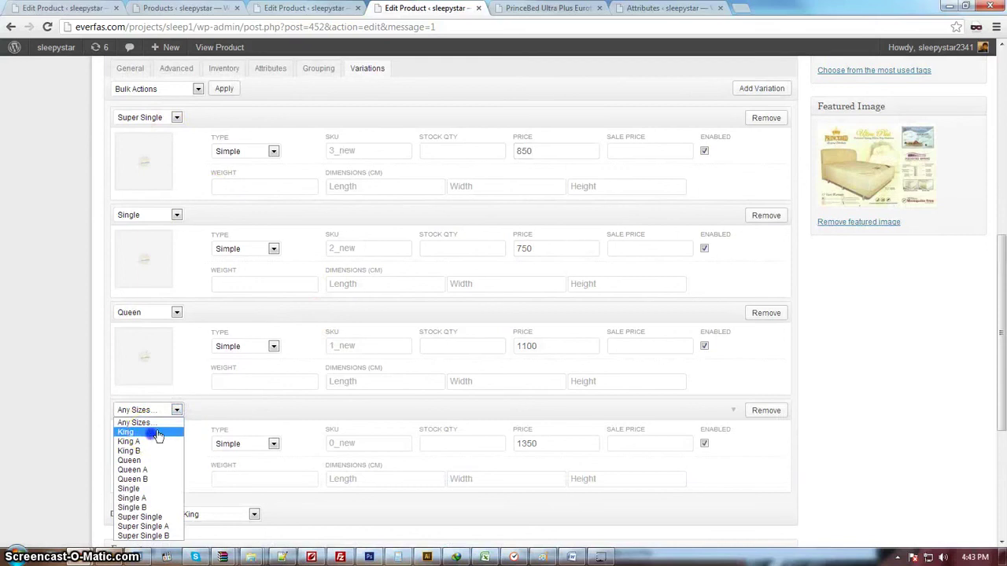
click(157, 433)
Set the default size selection for the variations to Single and update the product.
scroll(756, 423, down, 2)
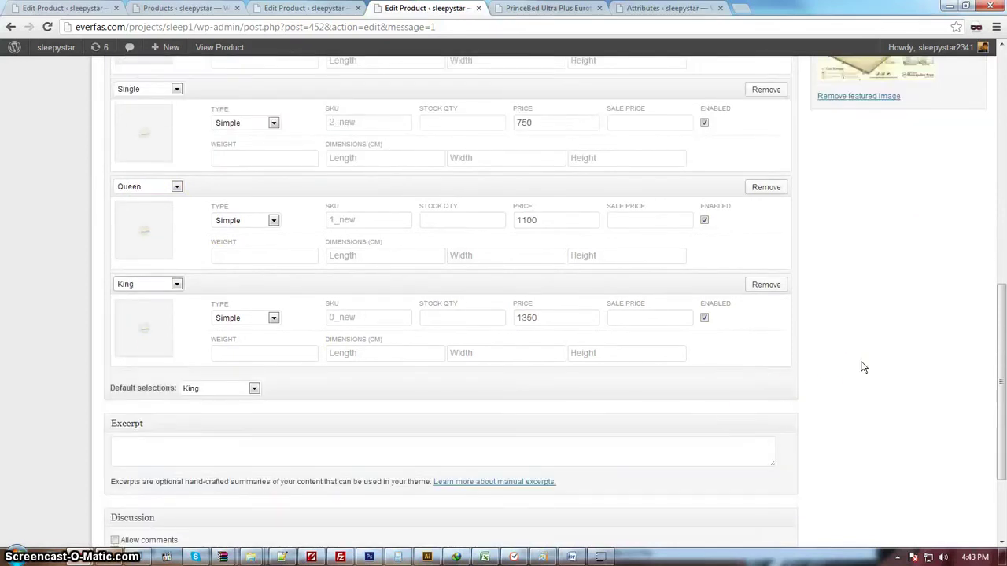
click(254, 389)
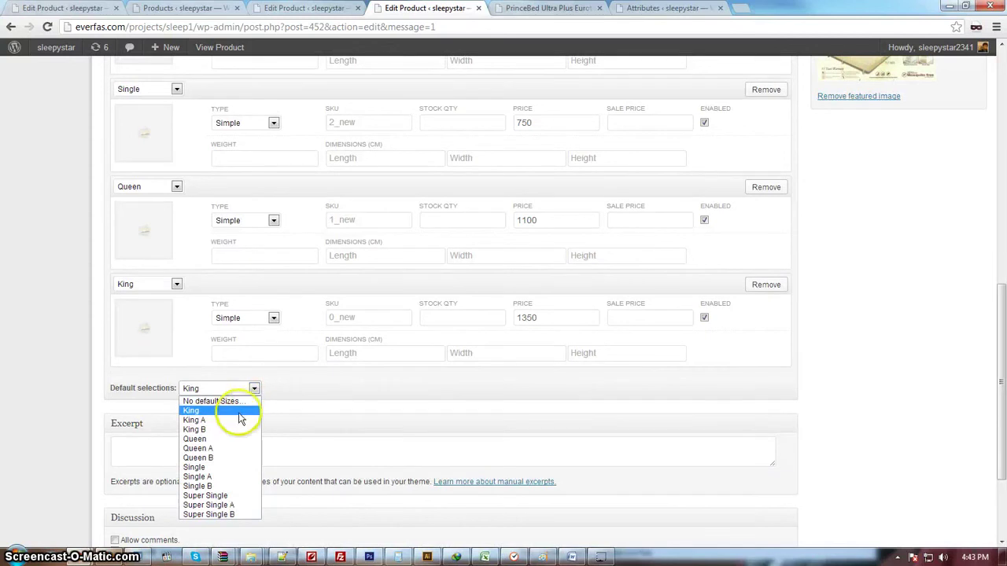
click(221, 467)
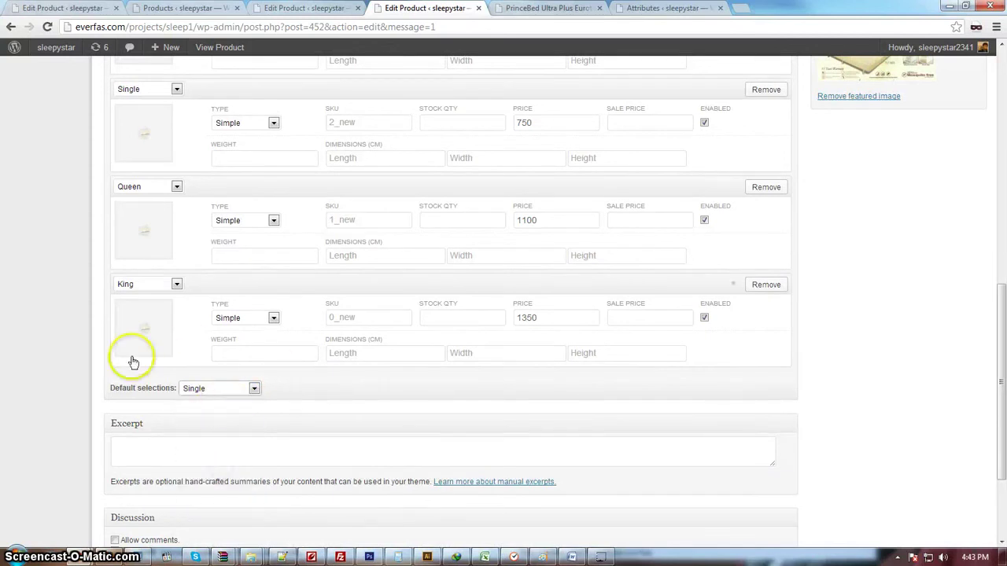
scroll(862, 316, up, 2)
scroll(861, 317, up, 6)
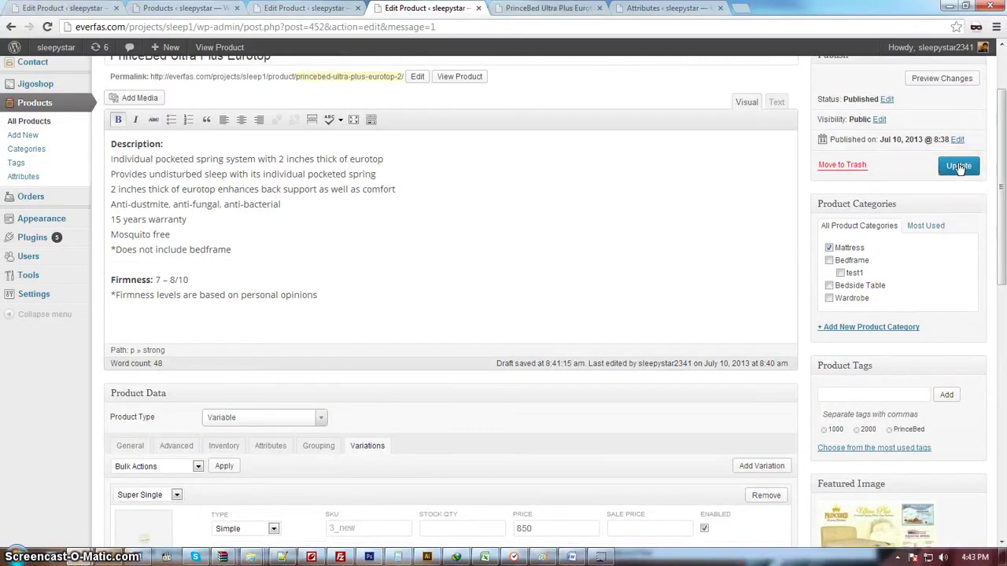
click(958, 166)
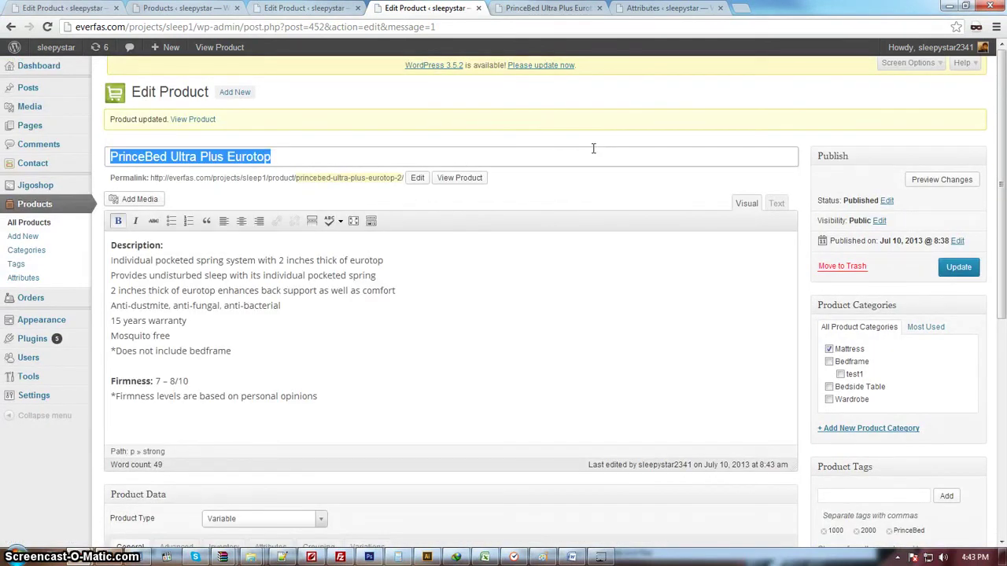
Reload the PrinceBed Ultra Plus Eurotop store page and view its size selector and pricing.
click(548, 8)
click(546, 25)
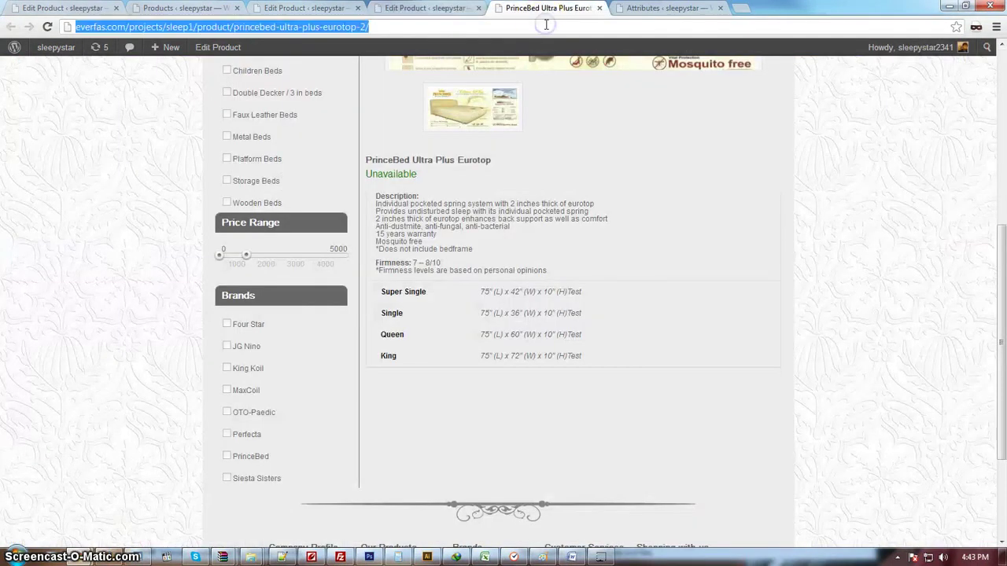
key(Return)
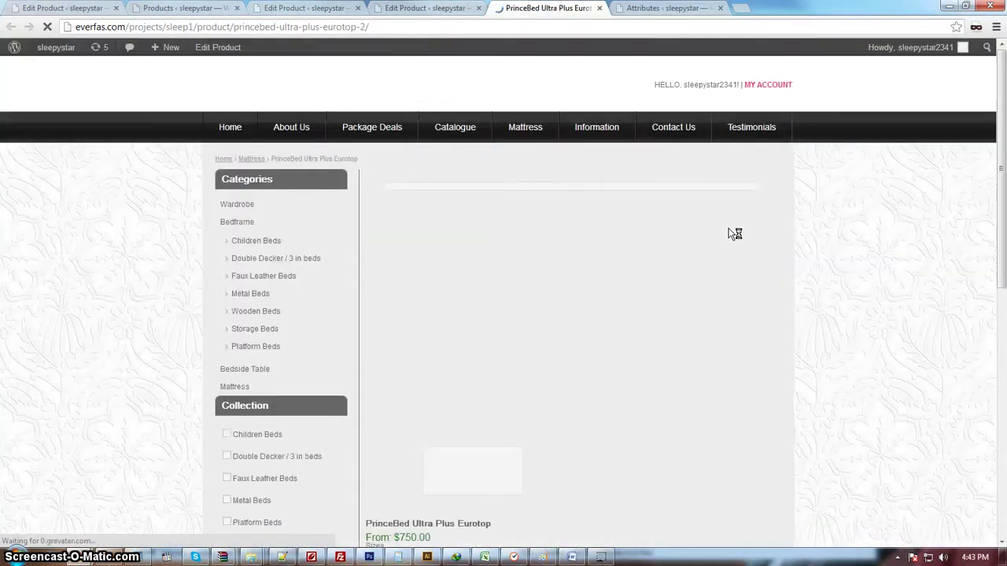
click(731, 243)
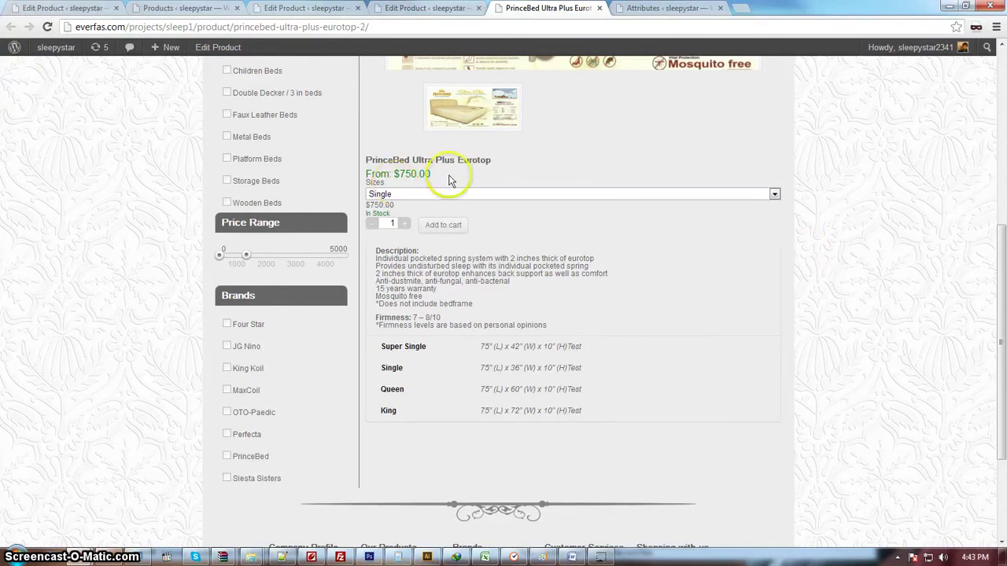
Check the store page's size options by choosing King and switching back to Single, and review the product page.
click(775, 195)
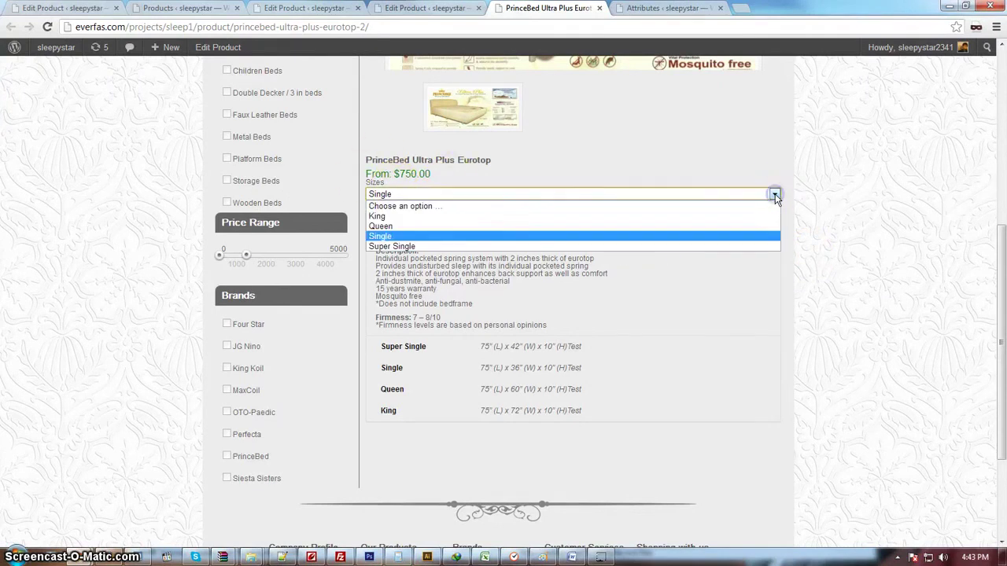
click(437, 215)
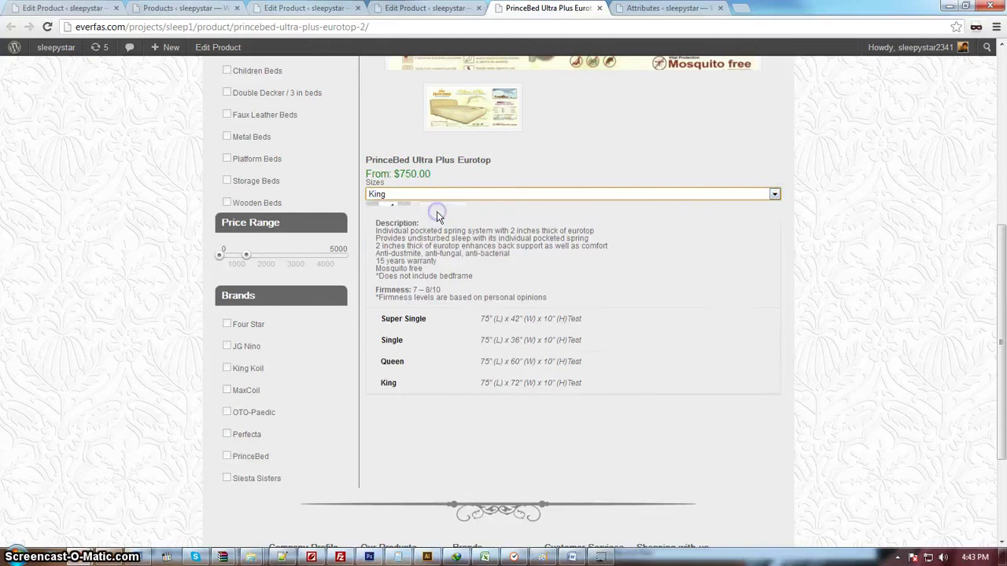
click(775, 195)
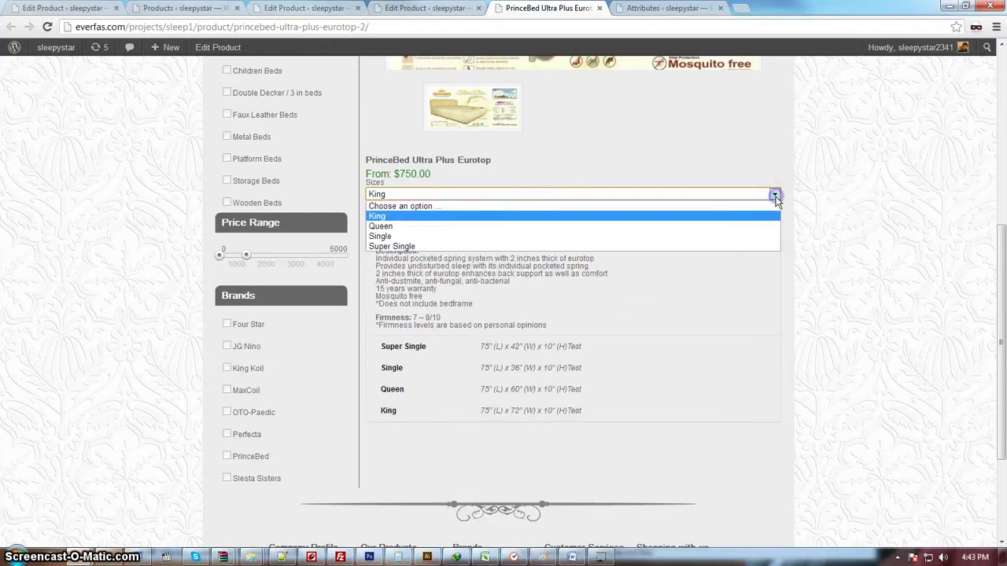
click(424, 237)
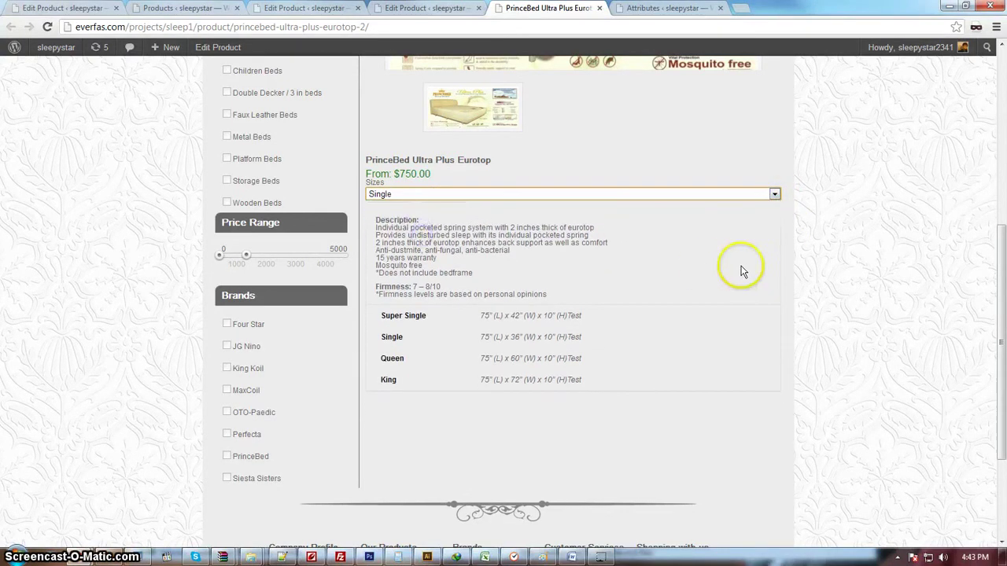
scroll(739, 270, up, 5)
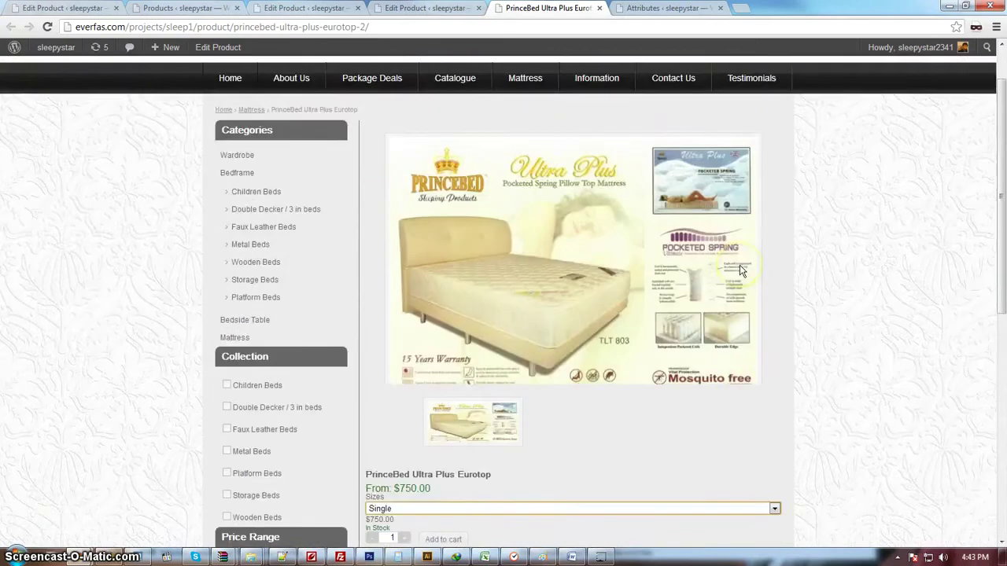
scroll(739, 270, down, 2)
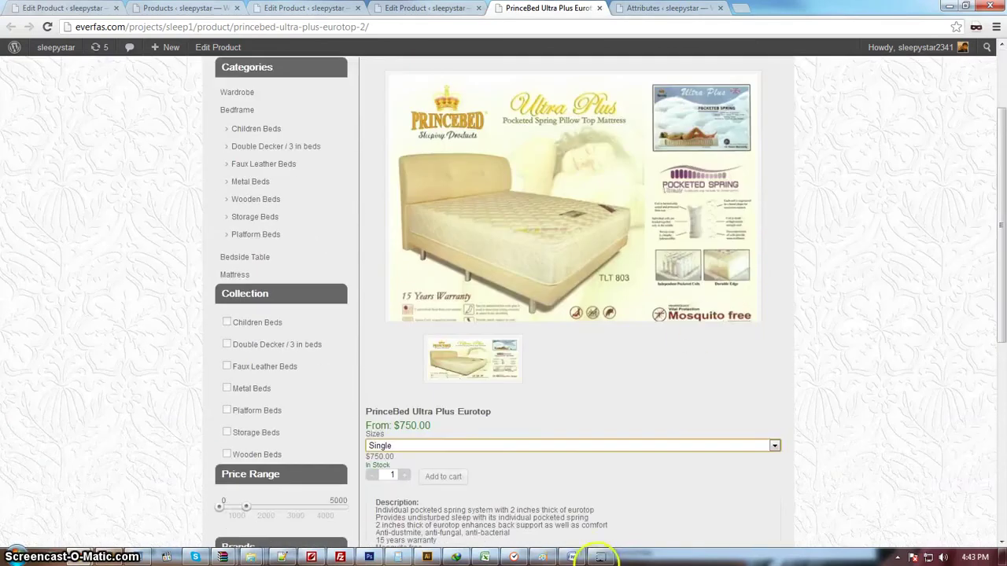